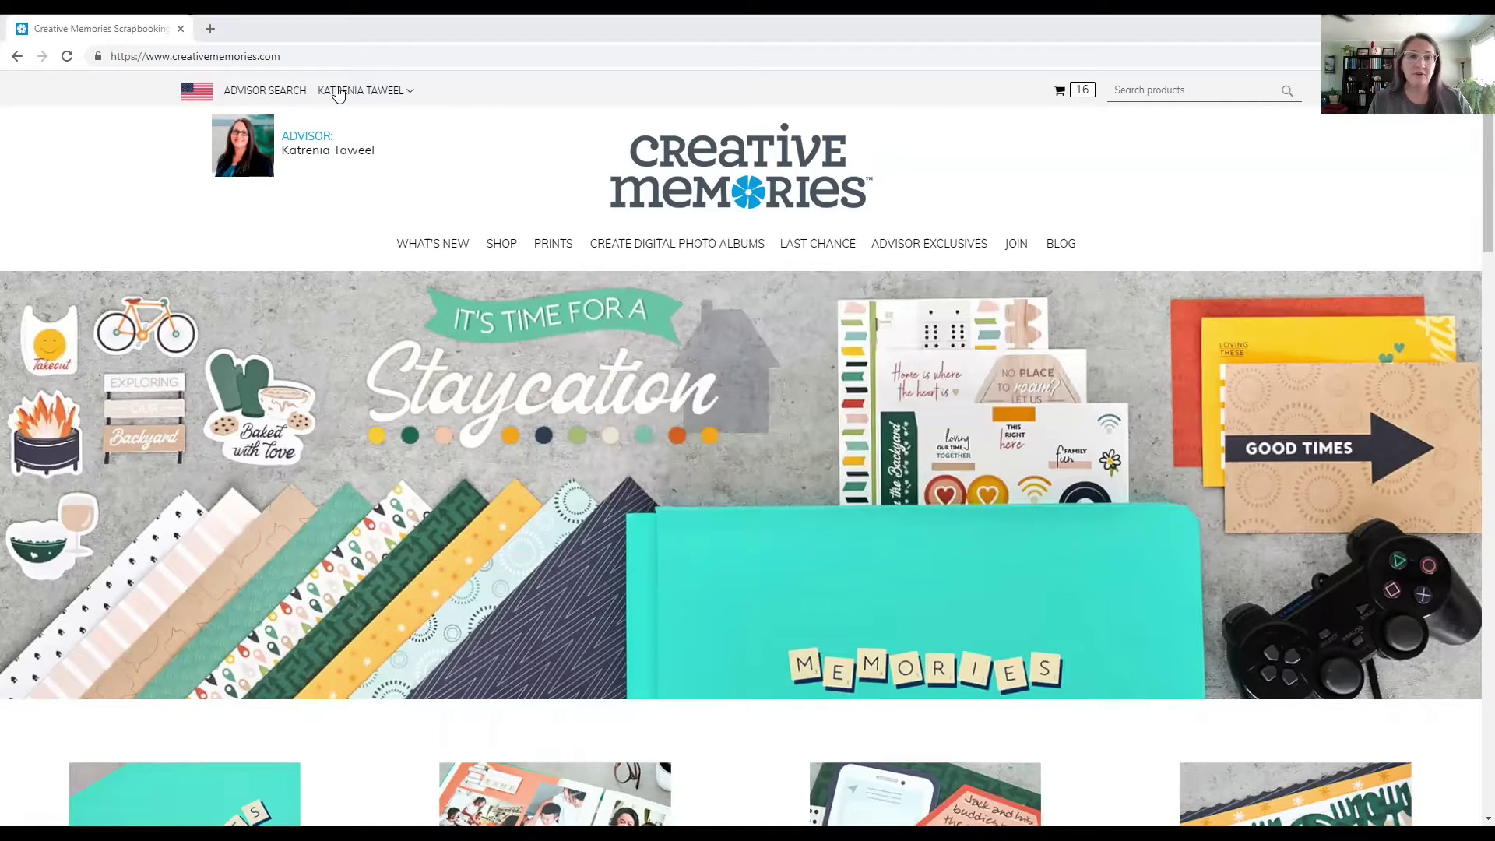
- Open the Custom Foiled Spines product details from Create Digital Photo Albums
mouse_move(699, 250)
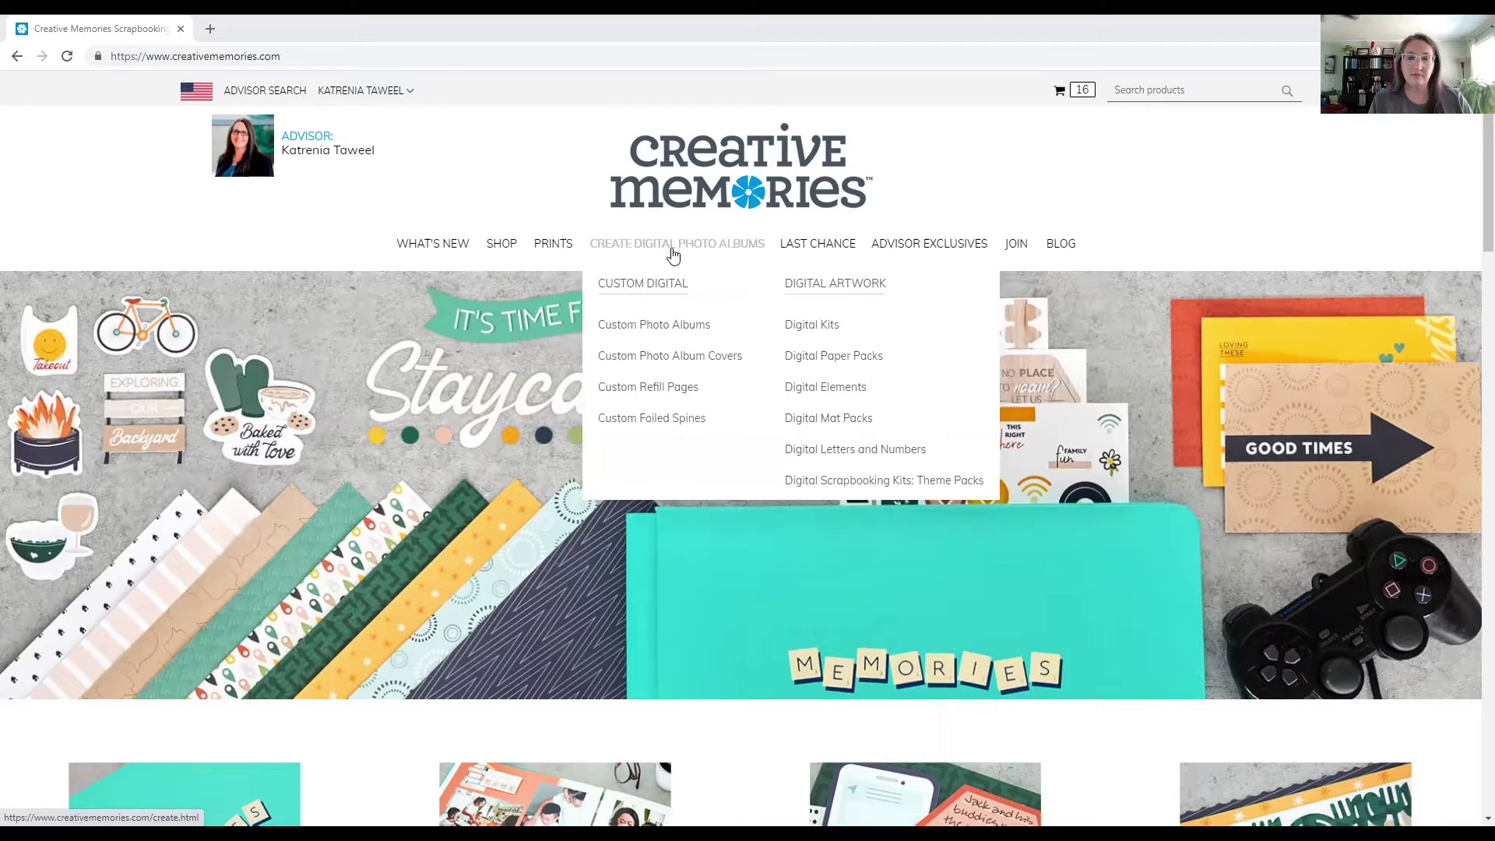
click(635, 421)
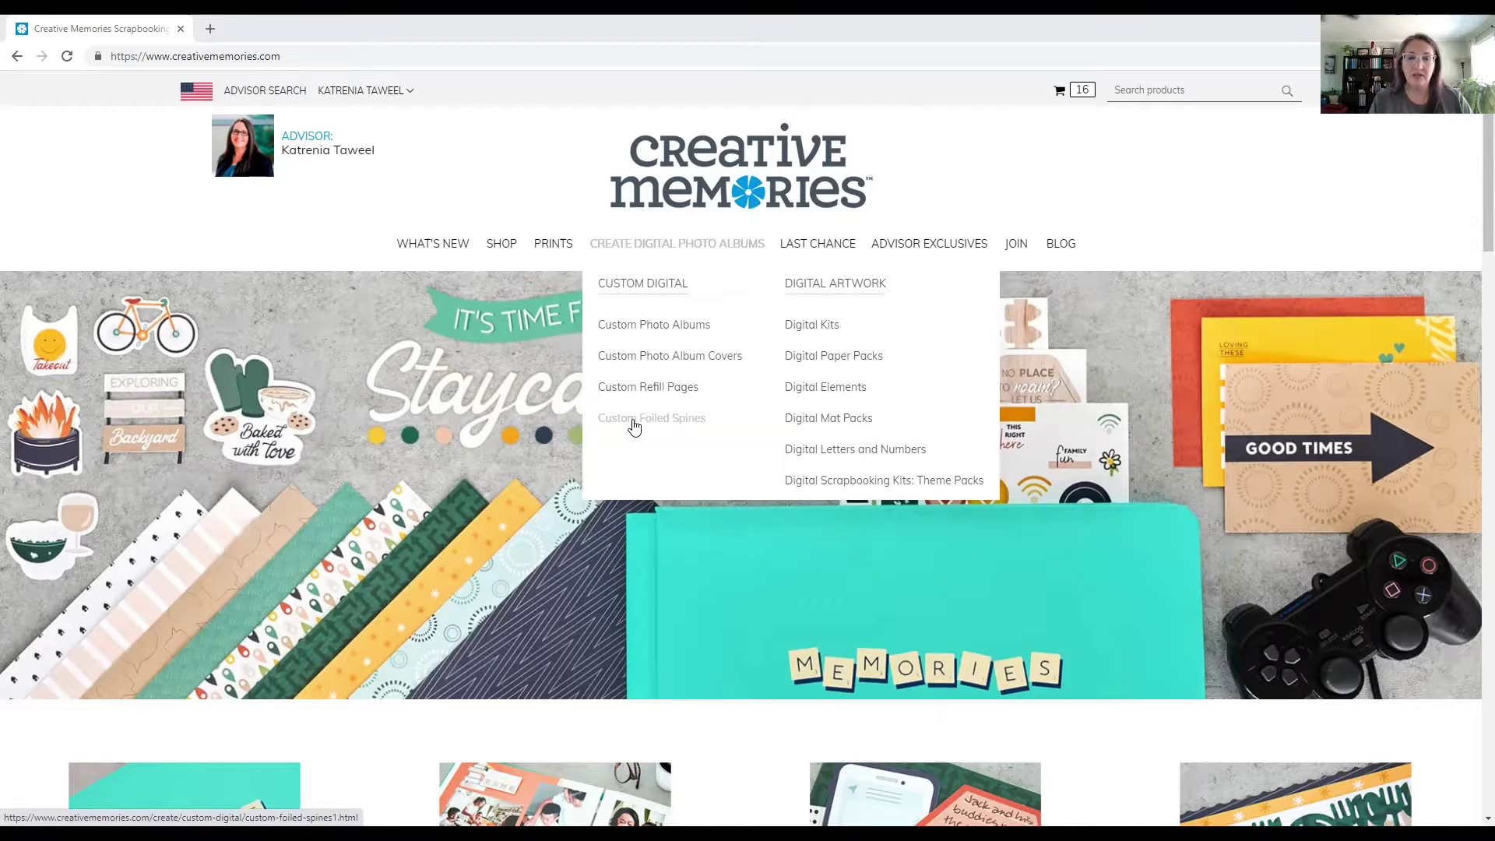
scroll(978, 594, down, 10)
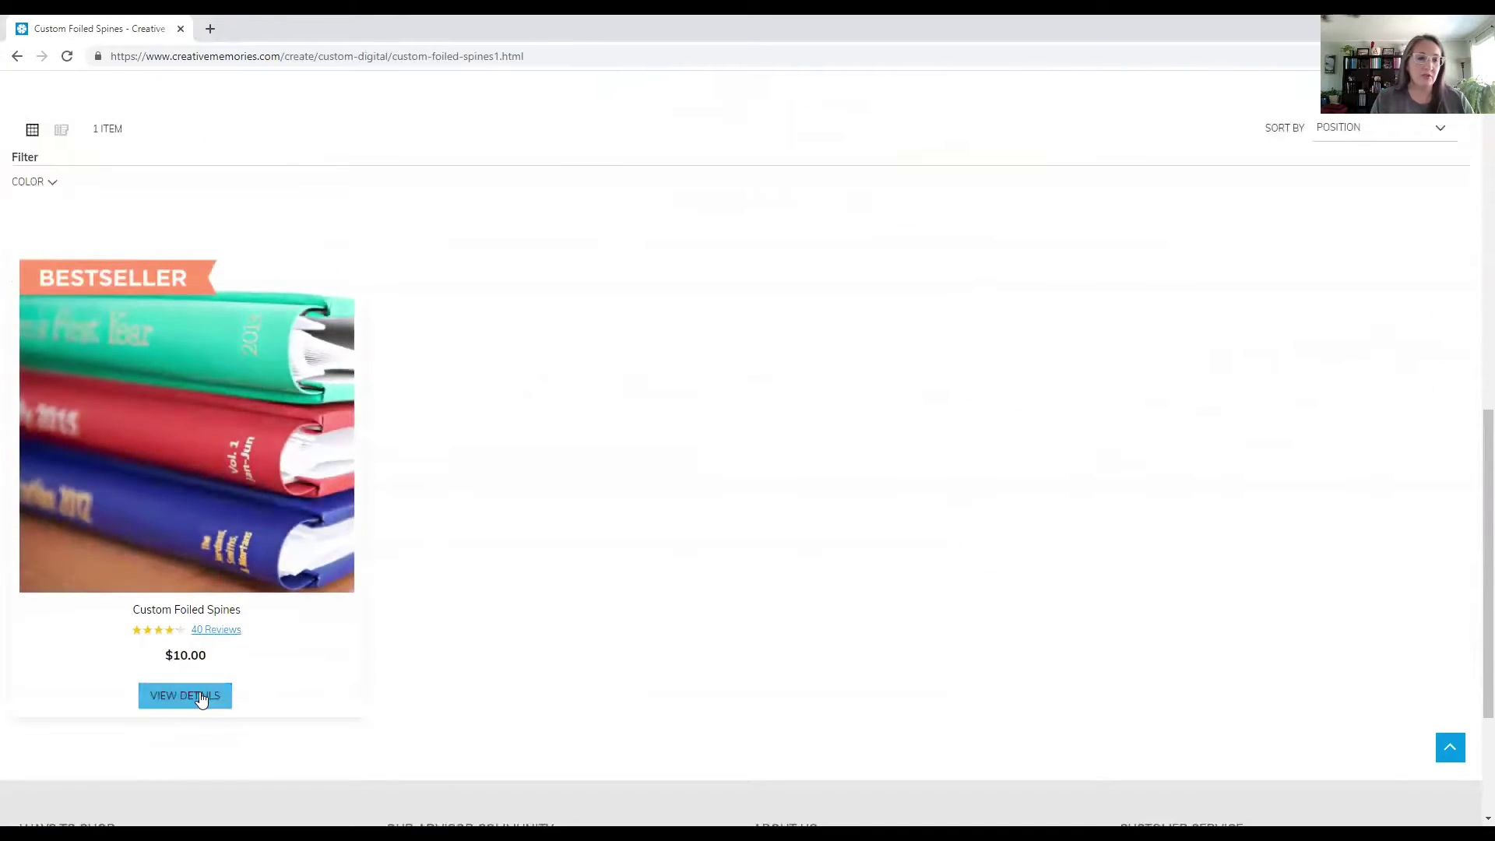
click(200, 698)
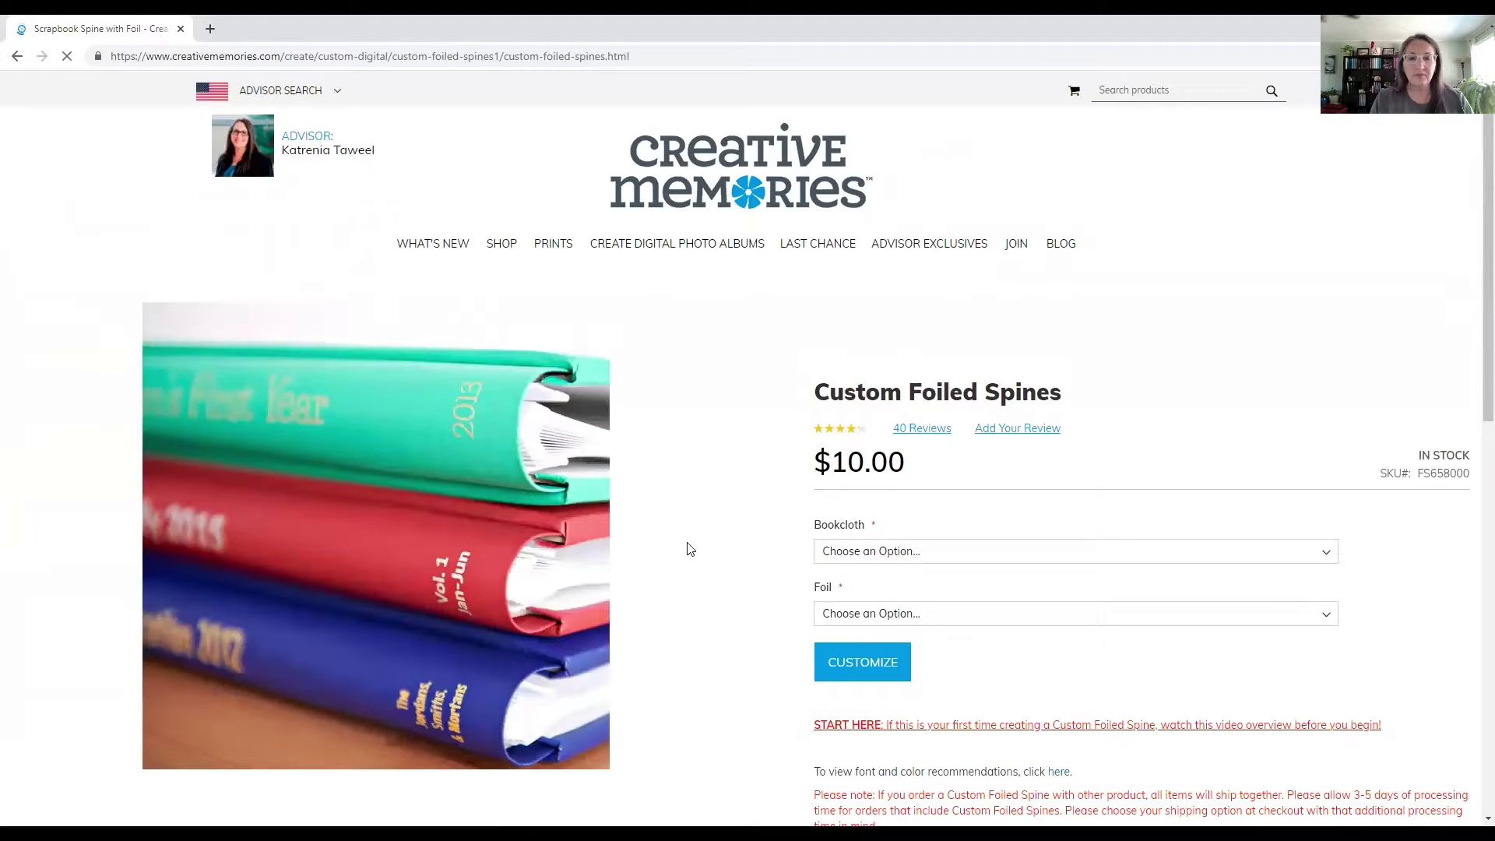
scroll(752, 526, down, 3)
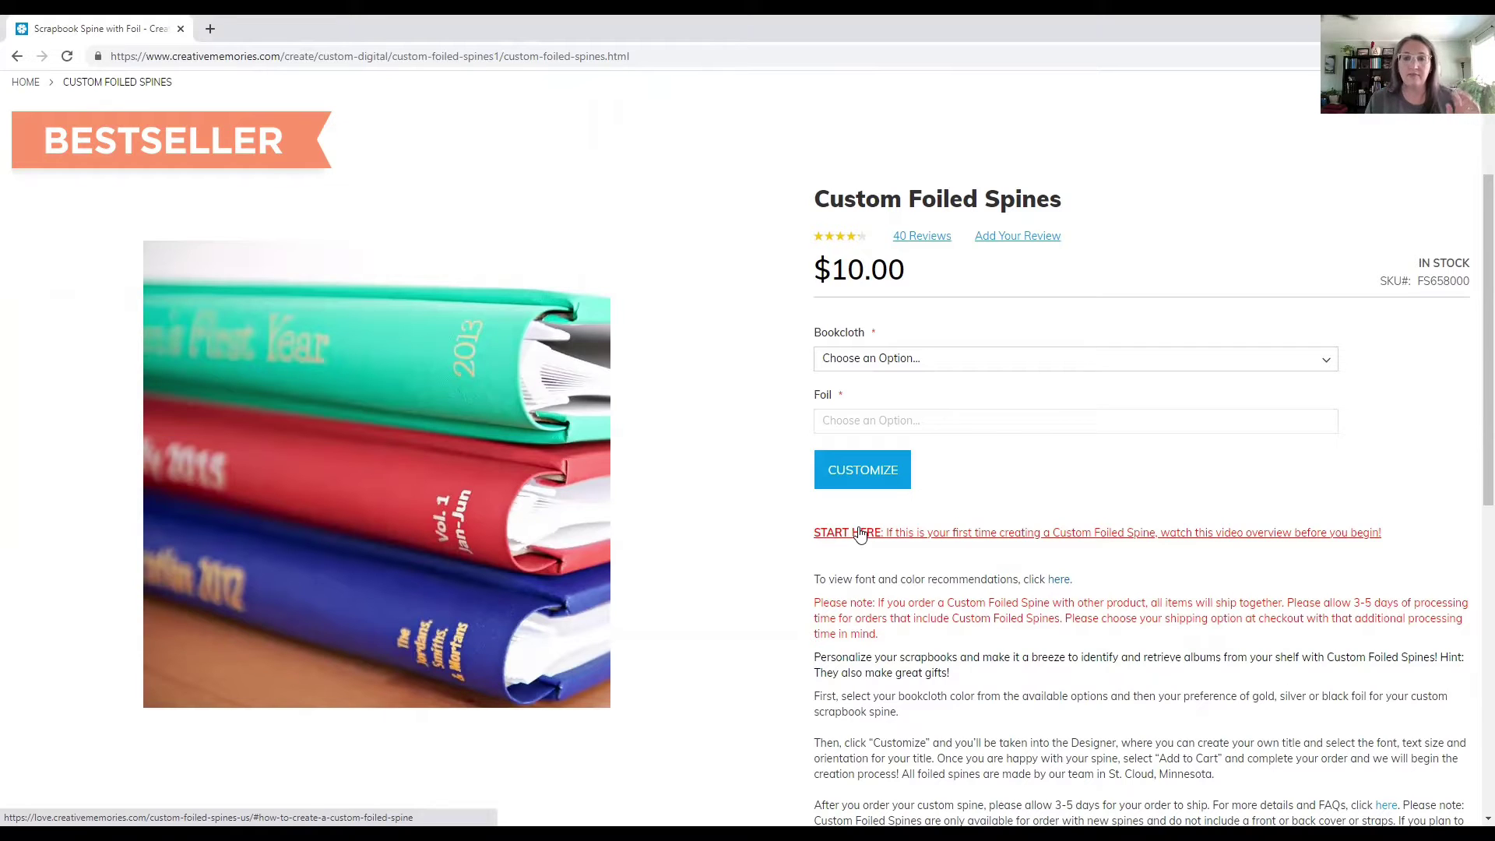
- Choose Arctic Blue bookcloth and Black foil, then start customizing the spine
click(891, 359)
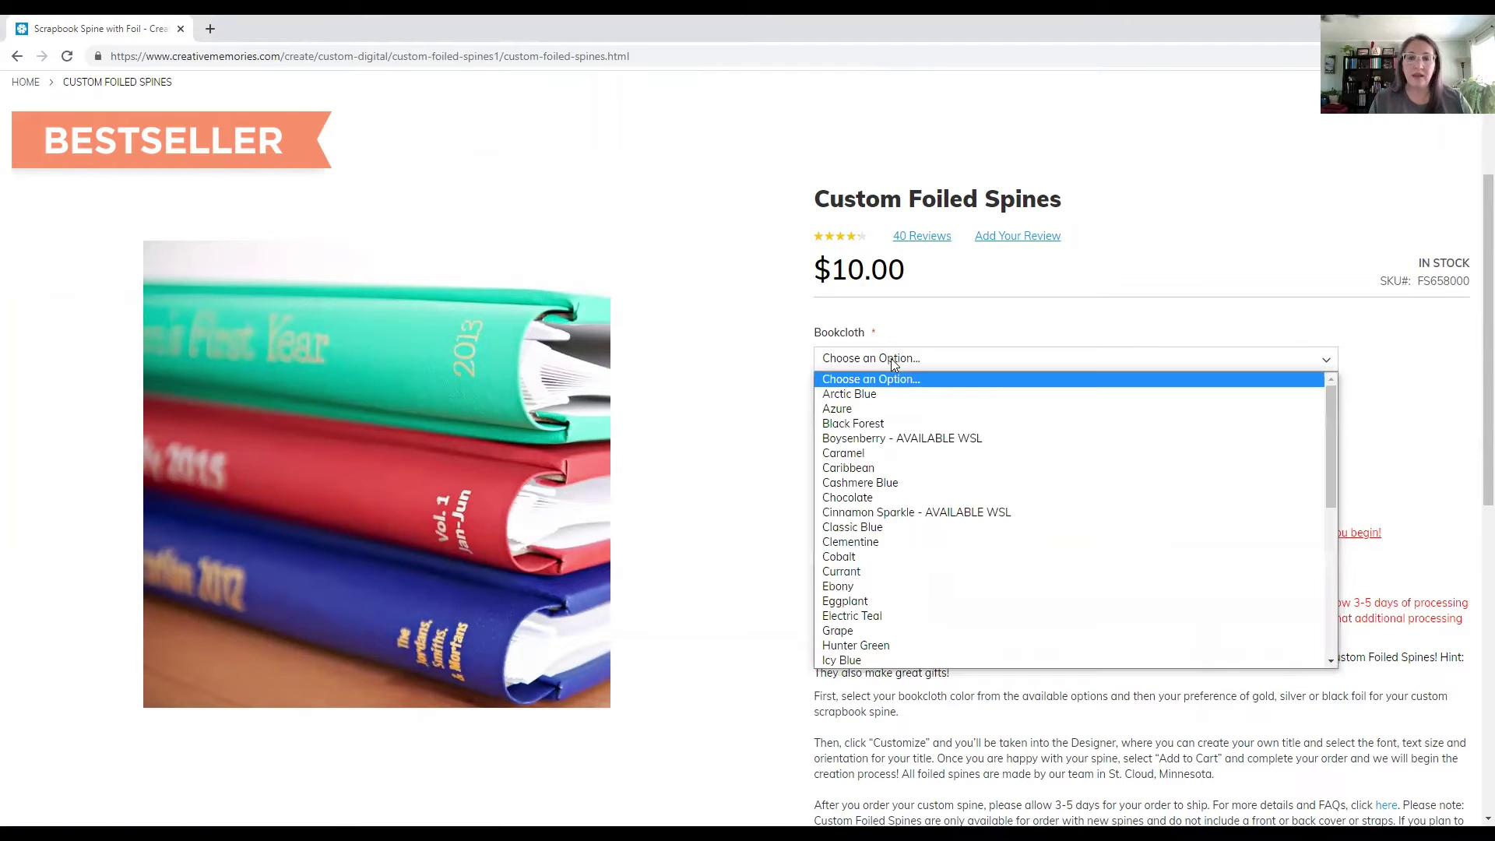
click(875, 394)
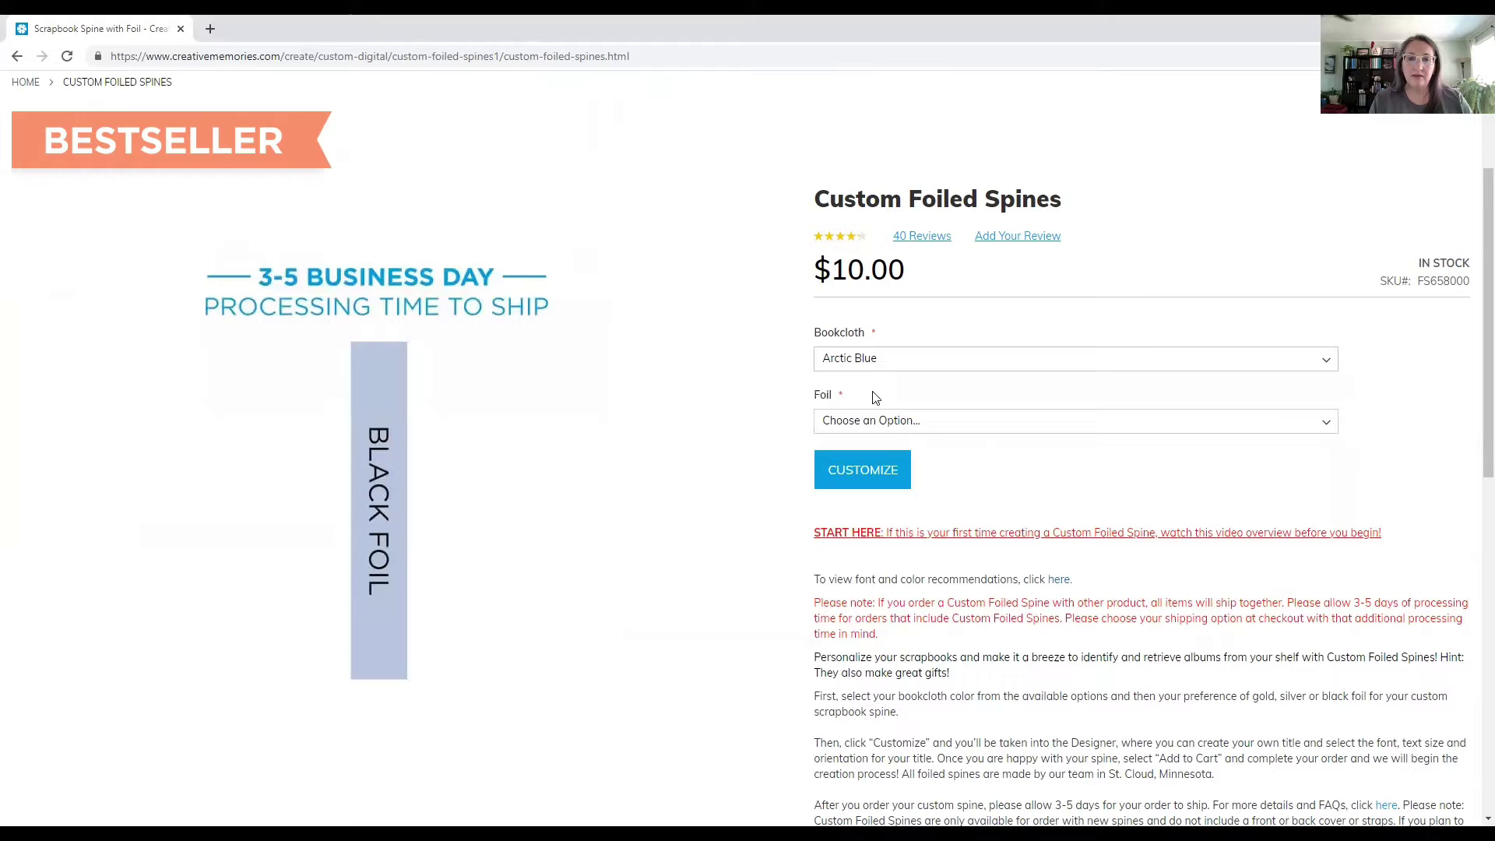
click(883, 431)
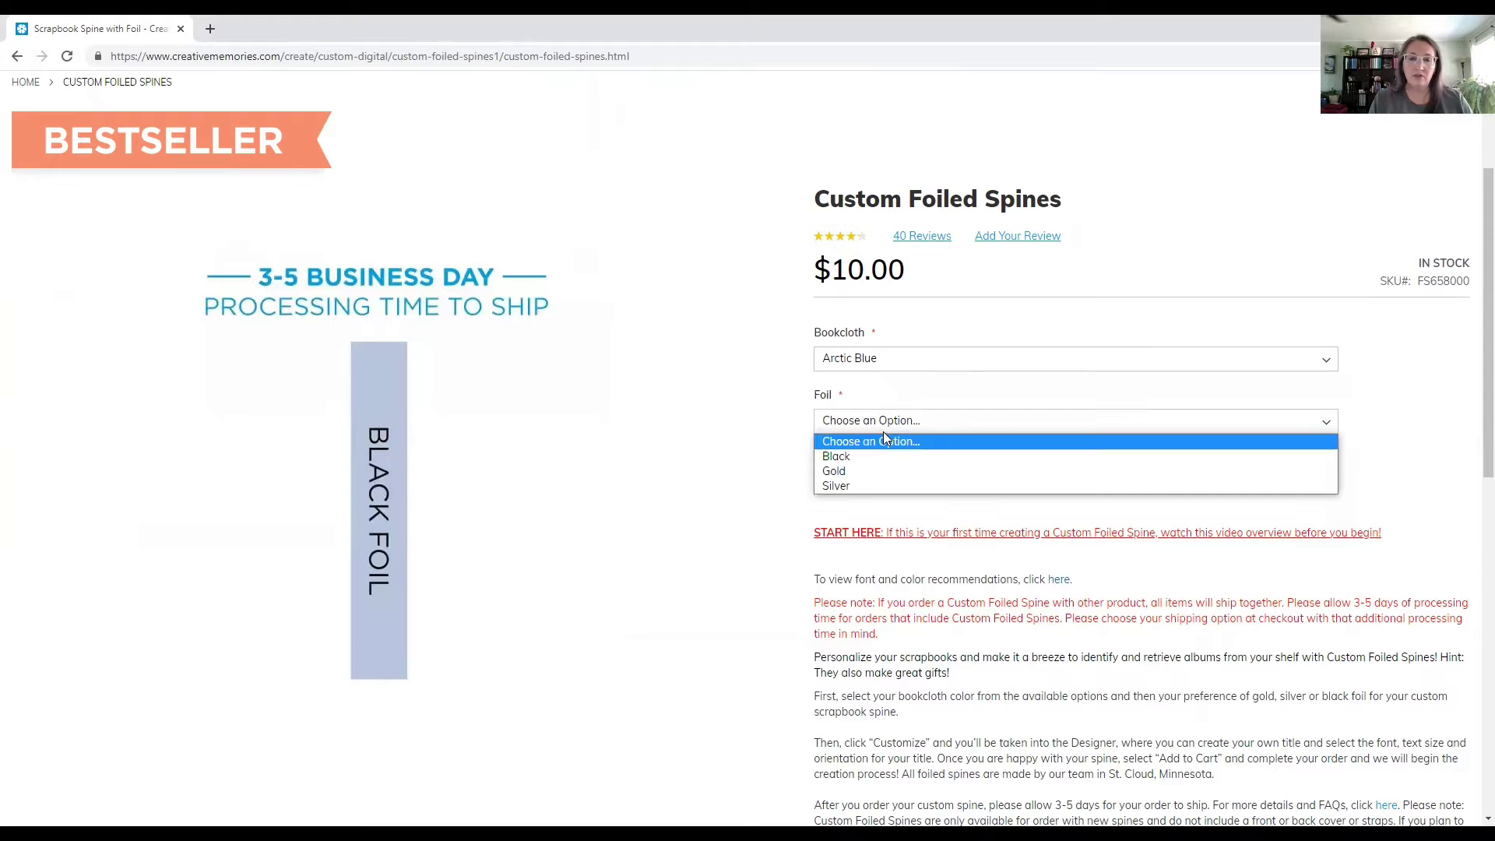
click(867, 457)
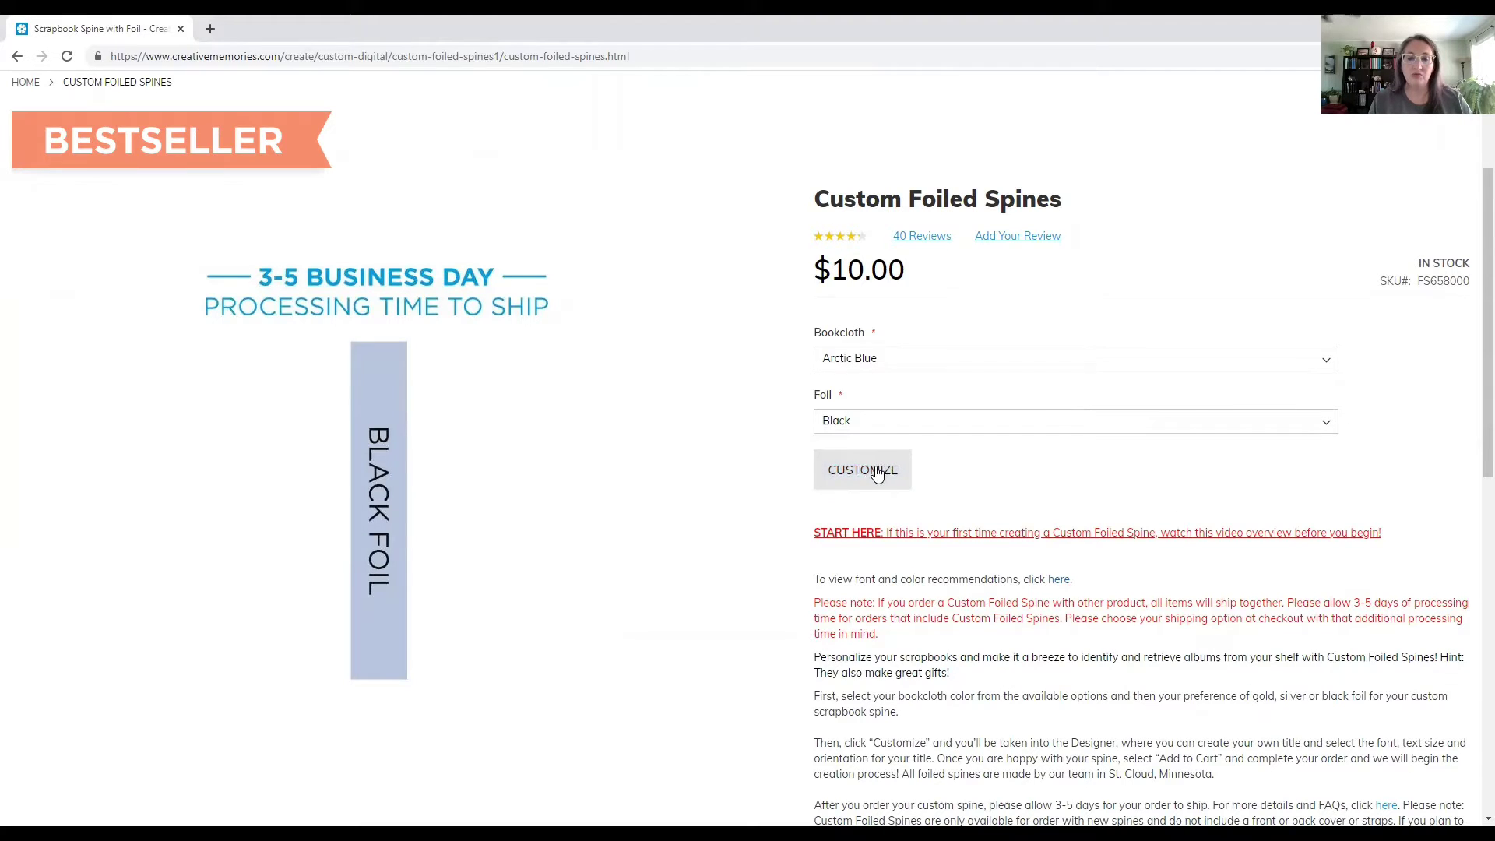
click(876, 471)
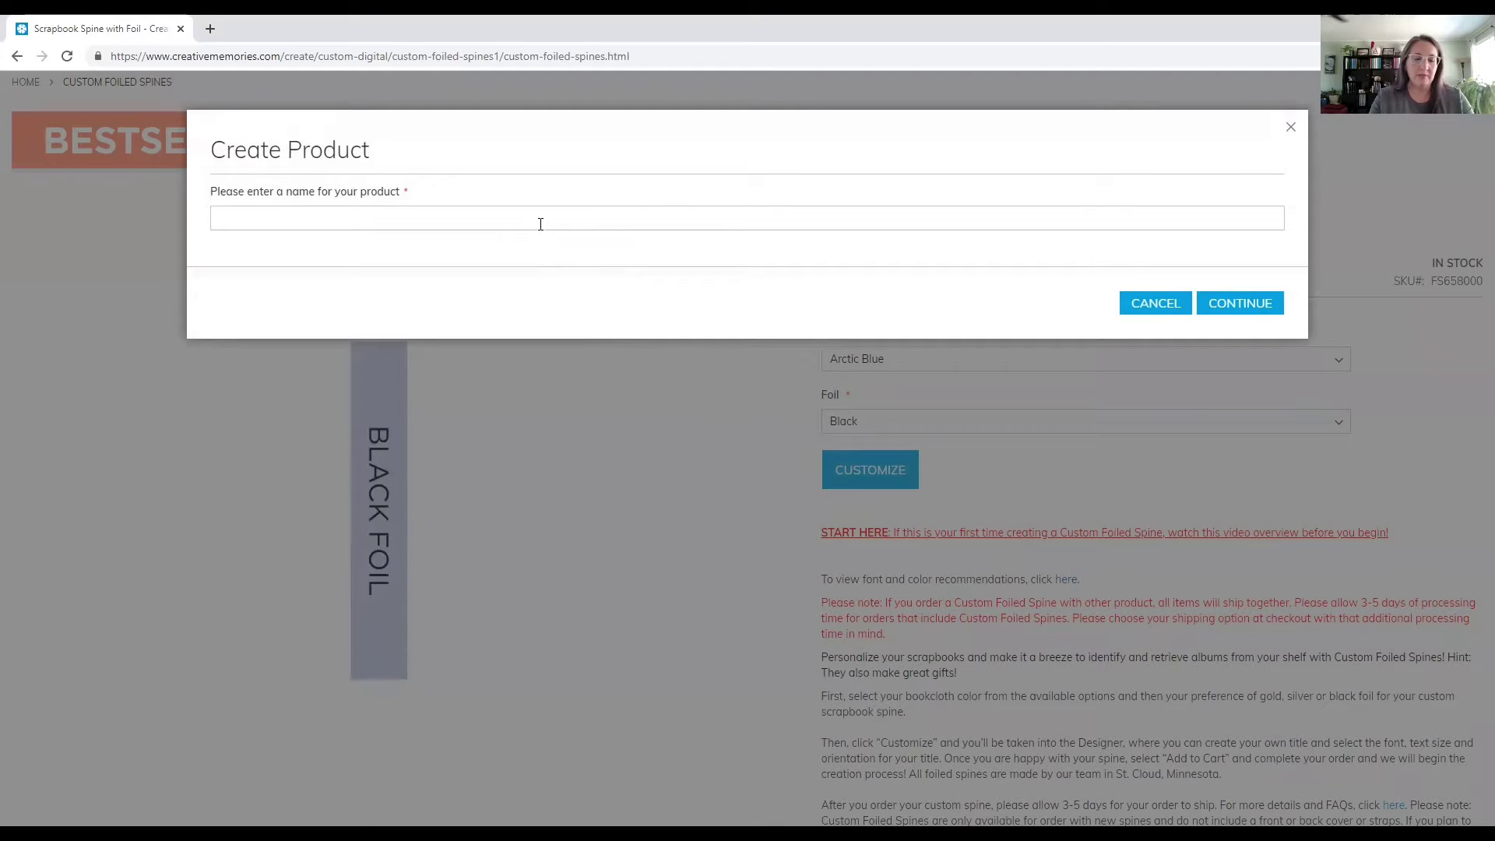
- Name the project 'Happy Spine Demo' and continue into the spine designer
text(Happy)
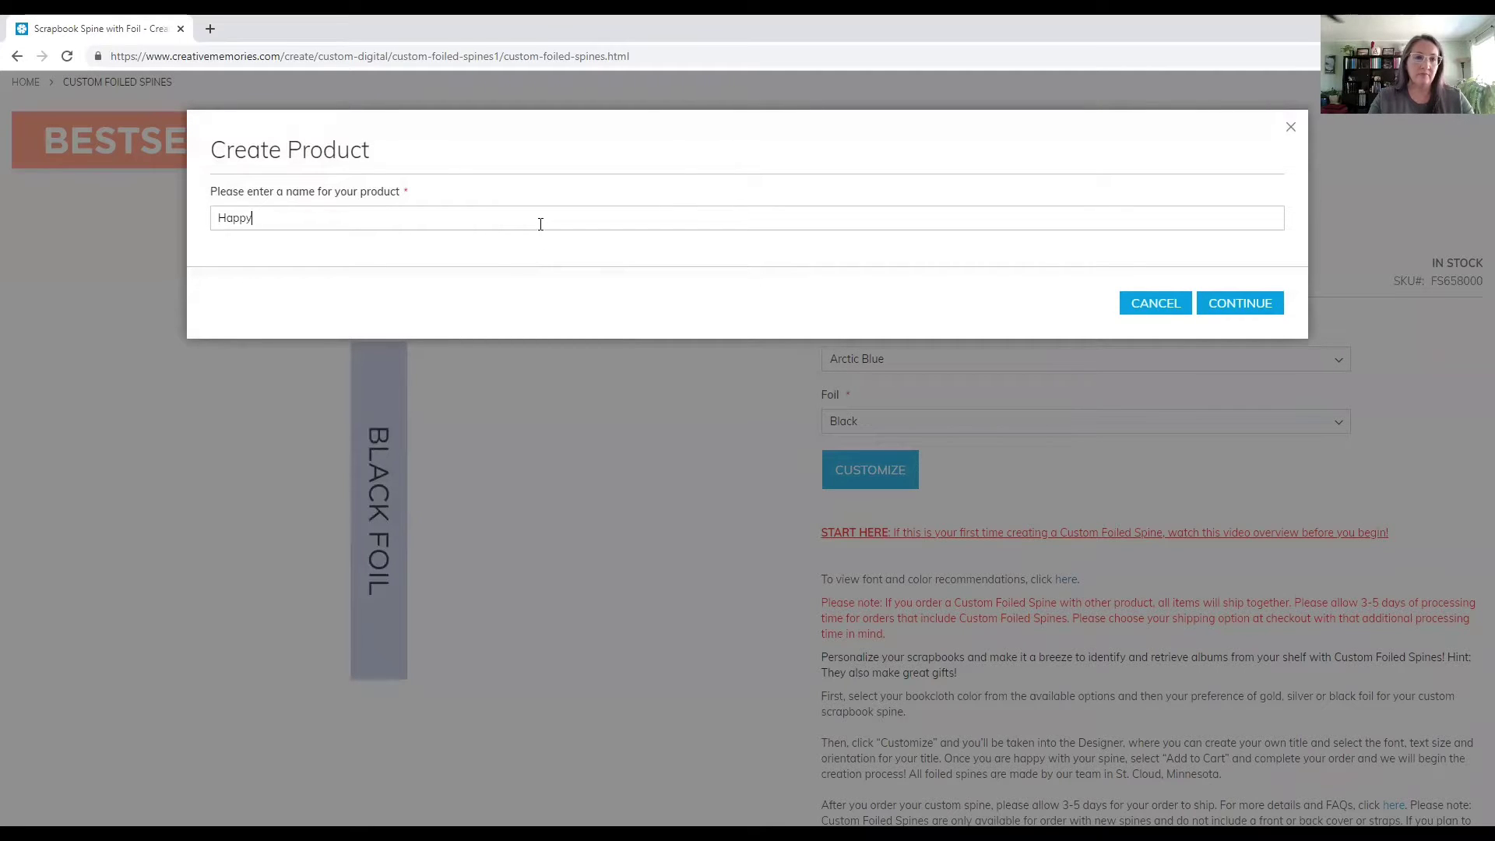
text( Spine Demo)
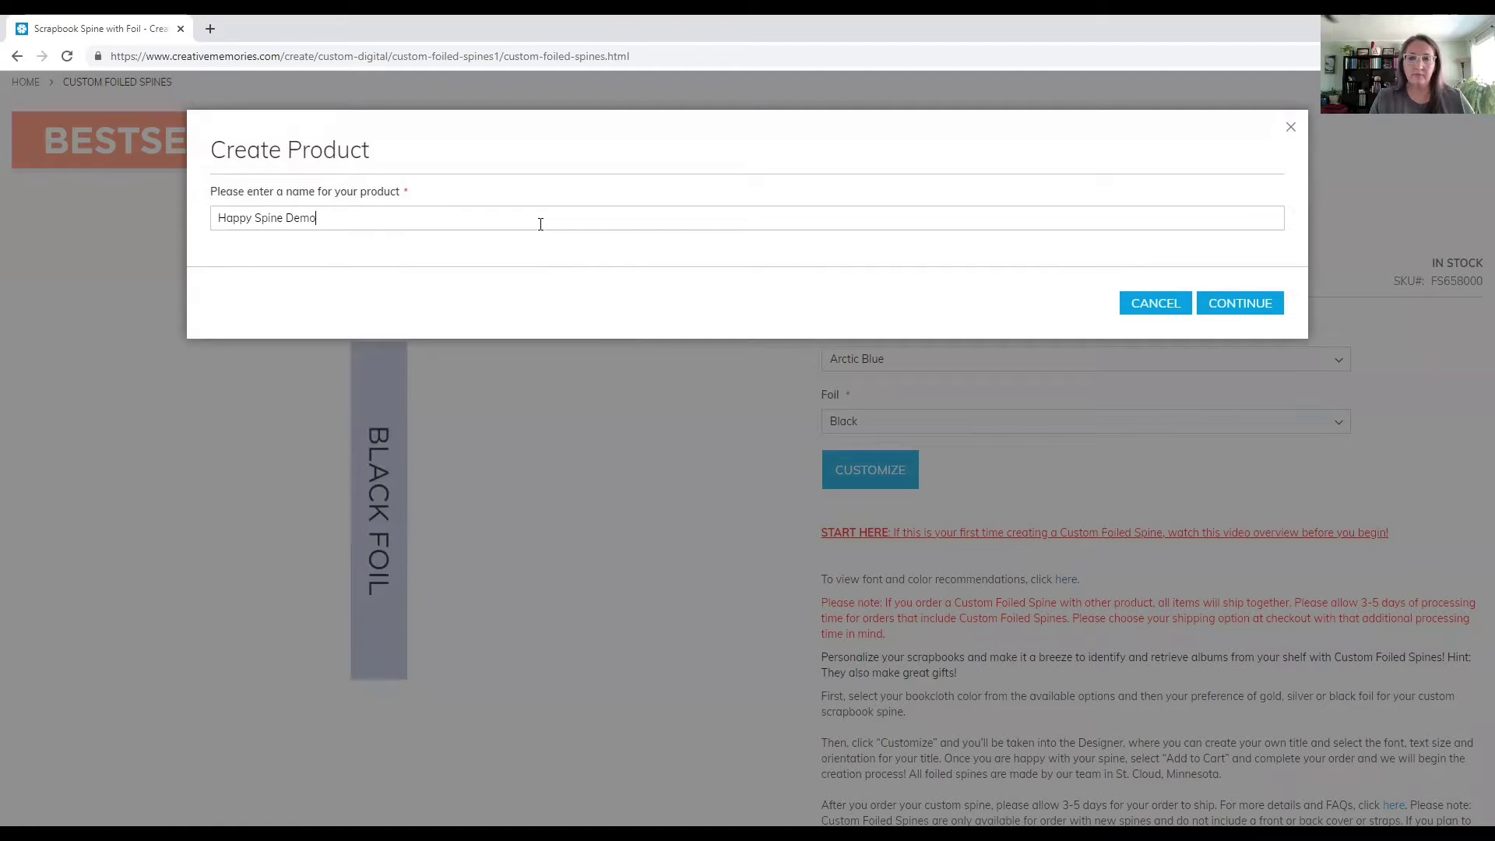
click(1256, 304)
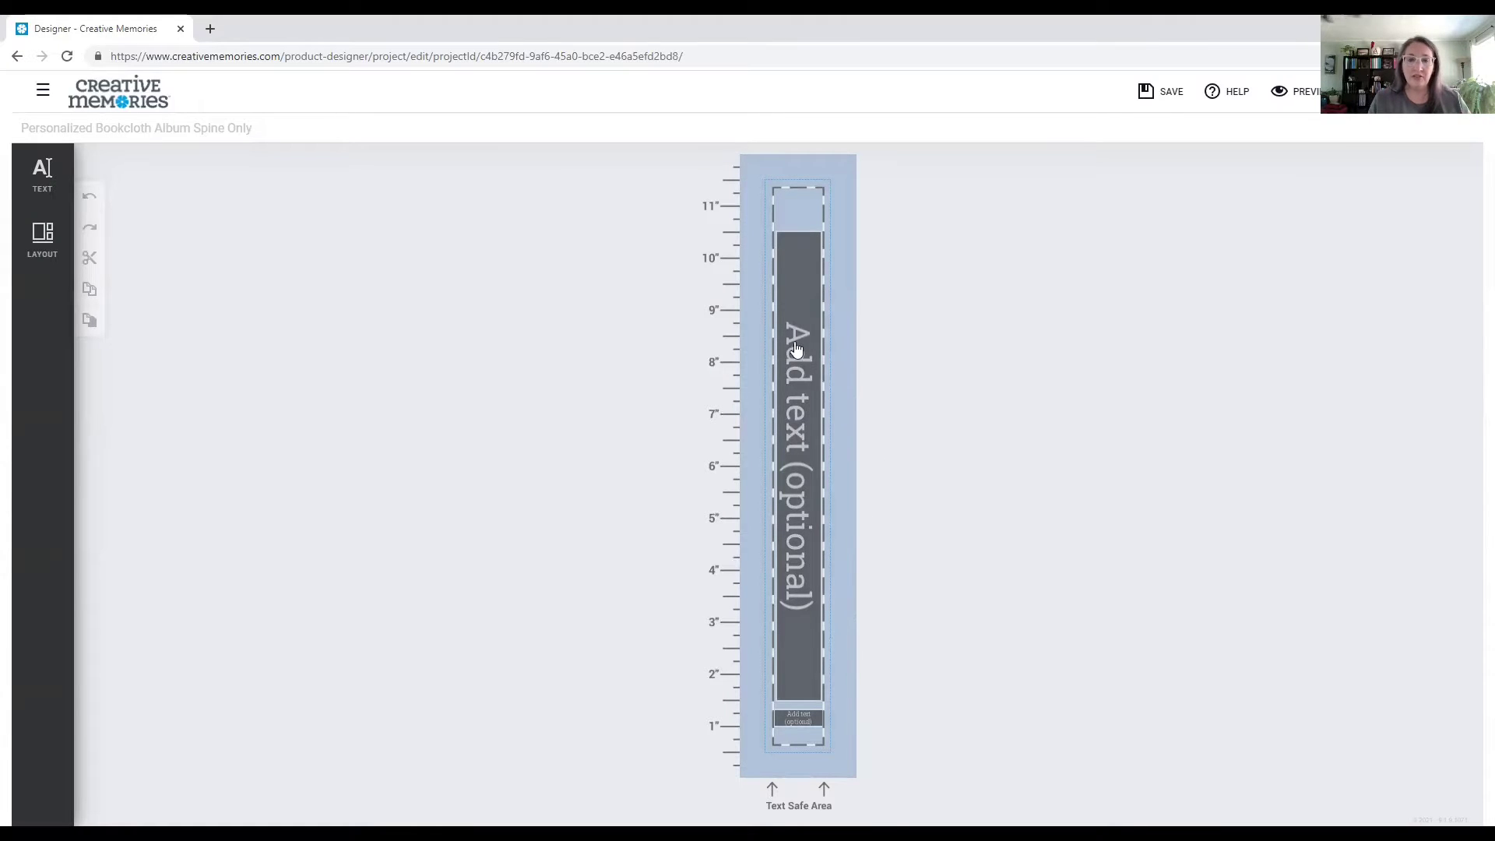
- Delete the small second text box at the bottom of the spine
click(801, 718)
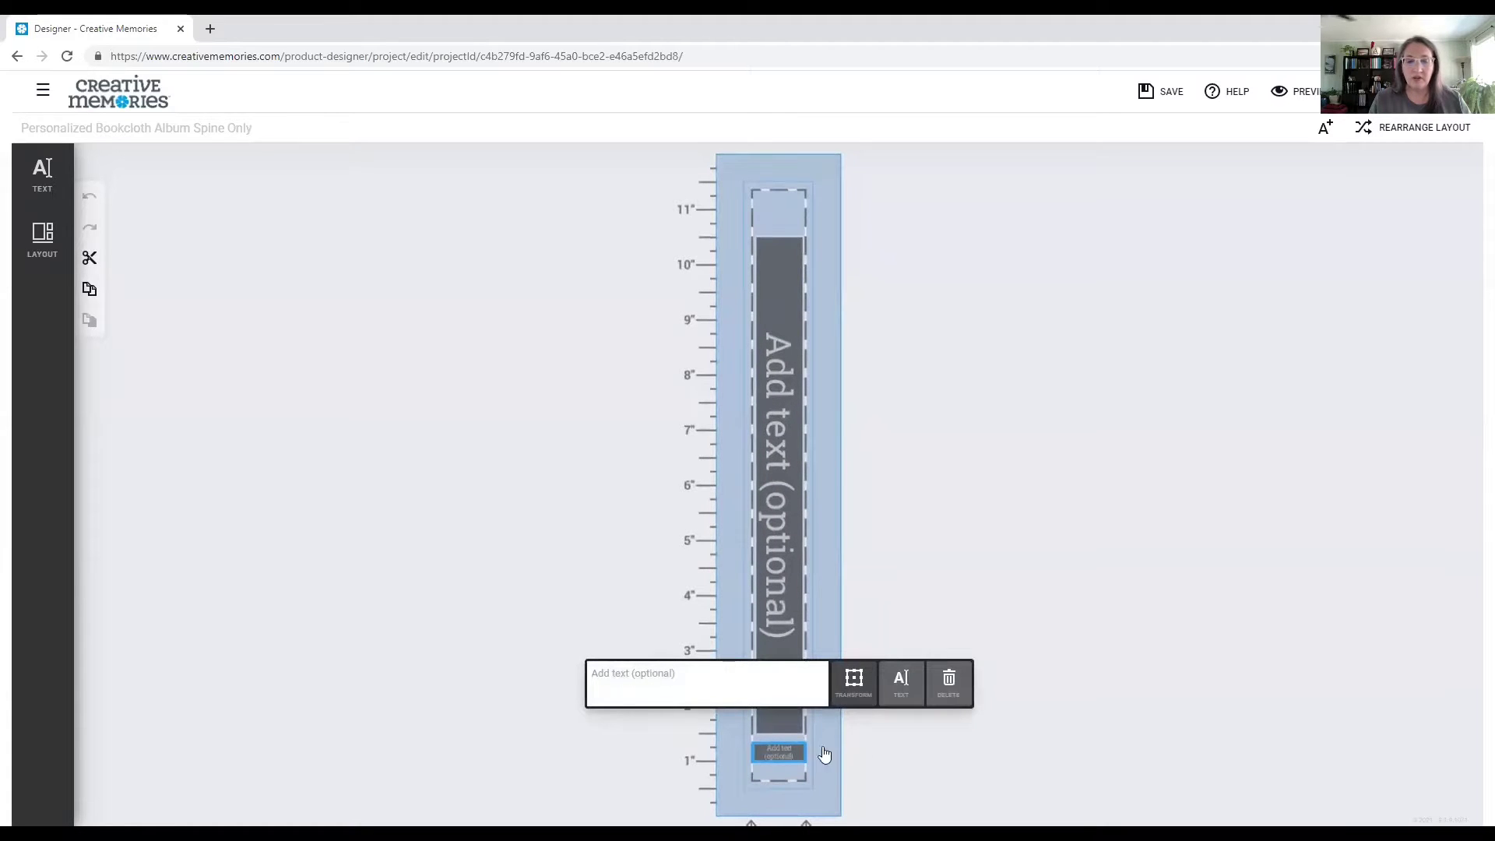
click(828, 606)
click(779, 618)
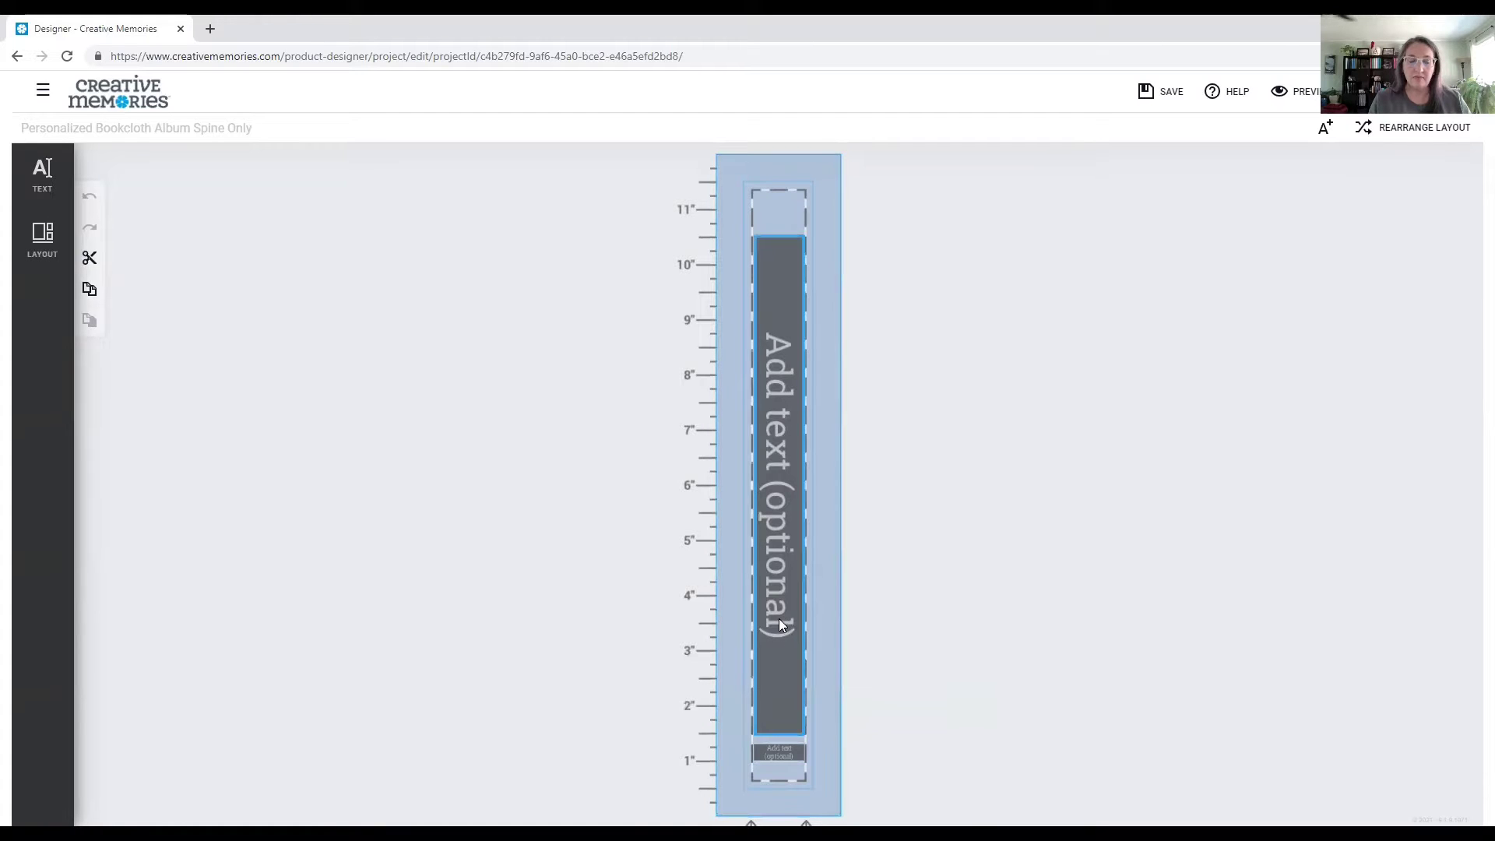
click(779, 749)
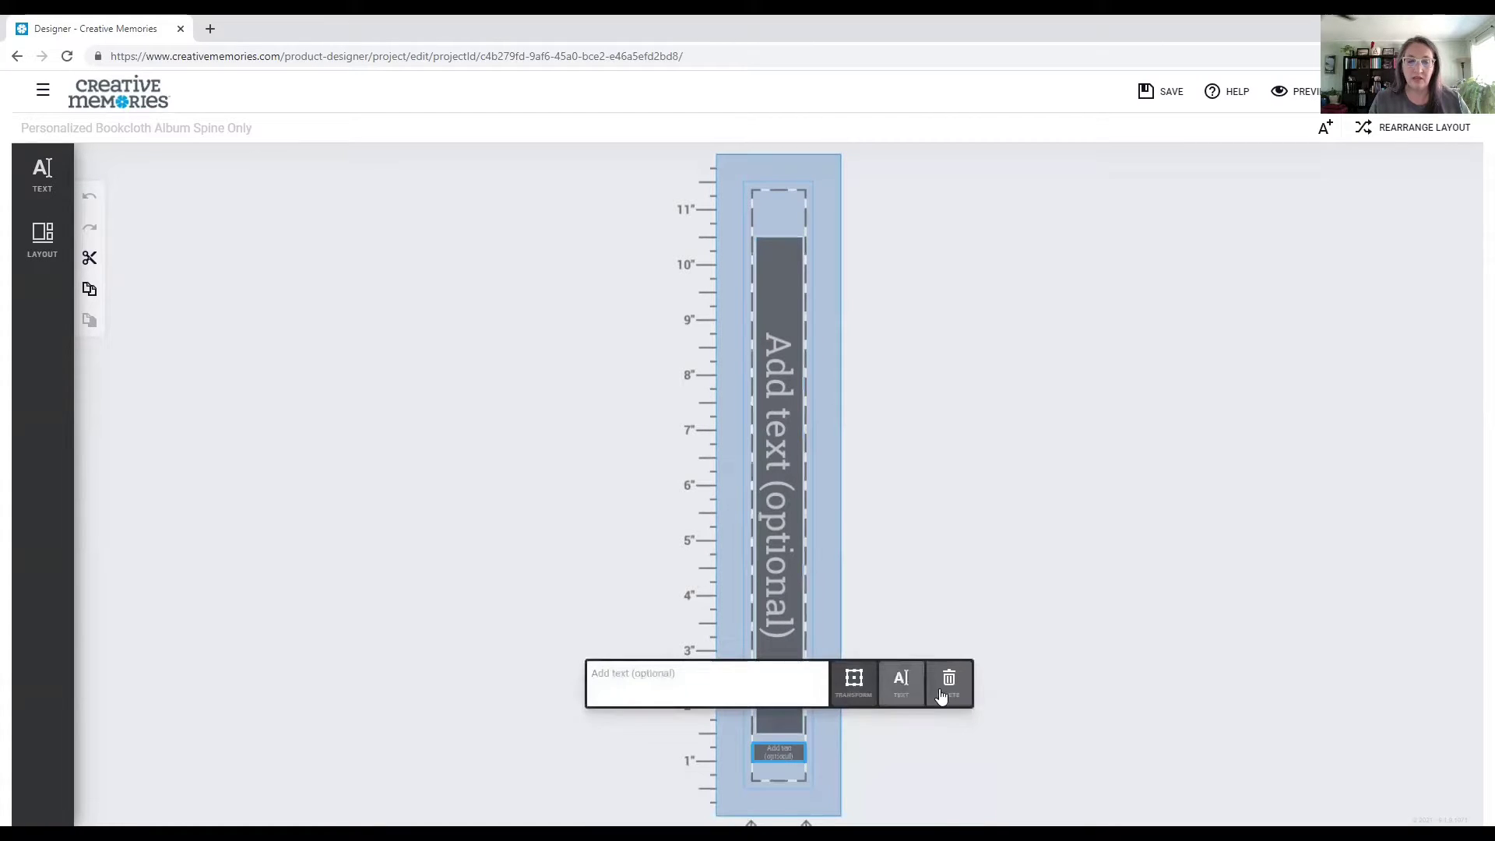
click(944, 692)
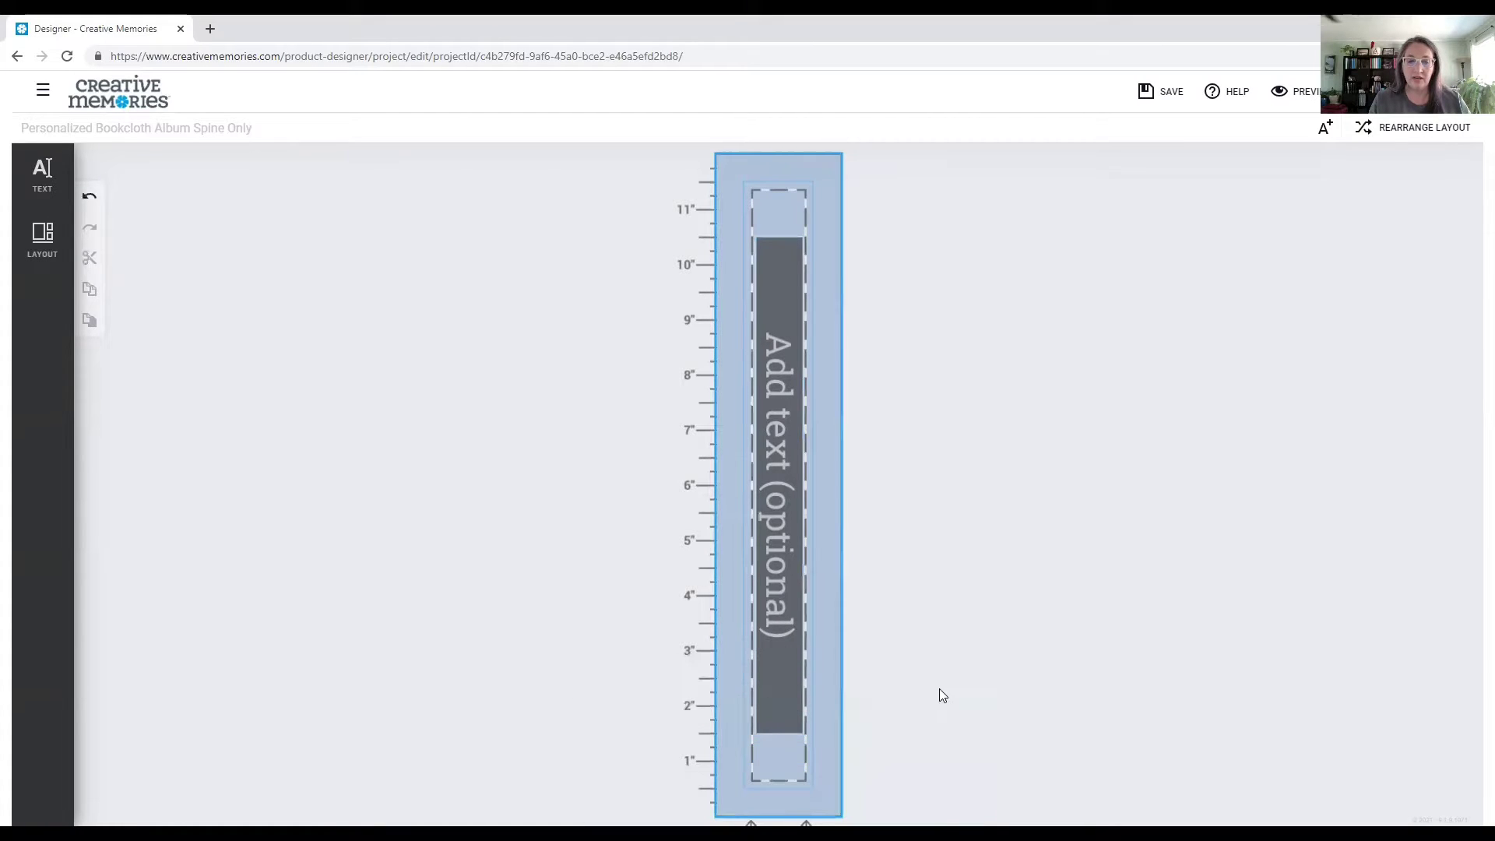
- Put the main spine text box into Transform resize mode
click(774, 514)
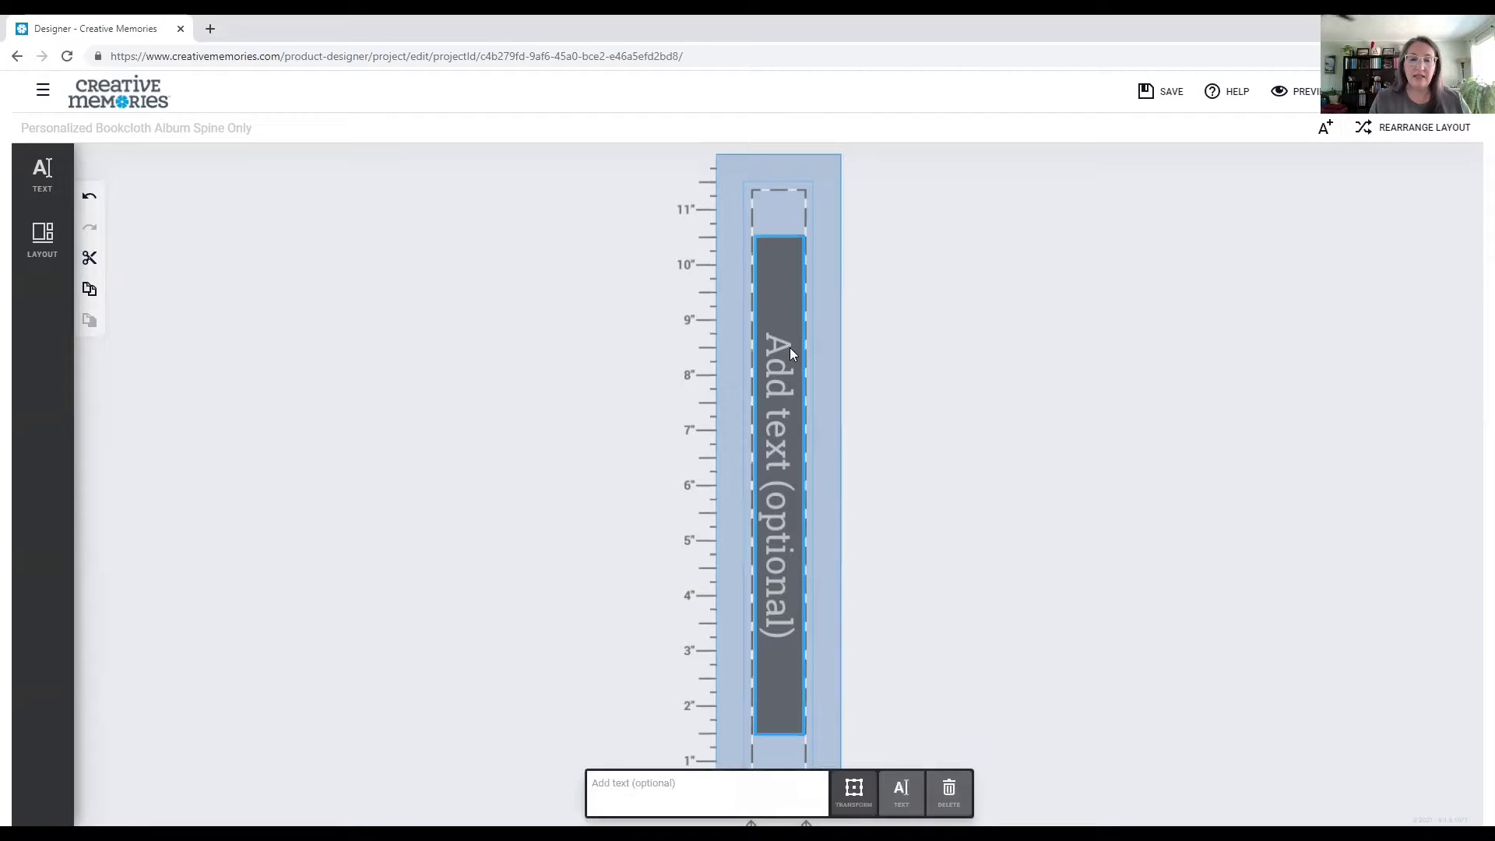
click(853, 792)
click(804, 710)
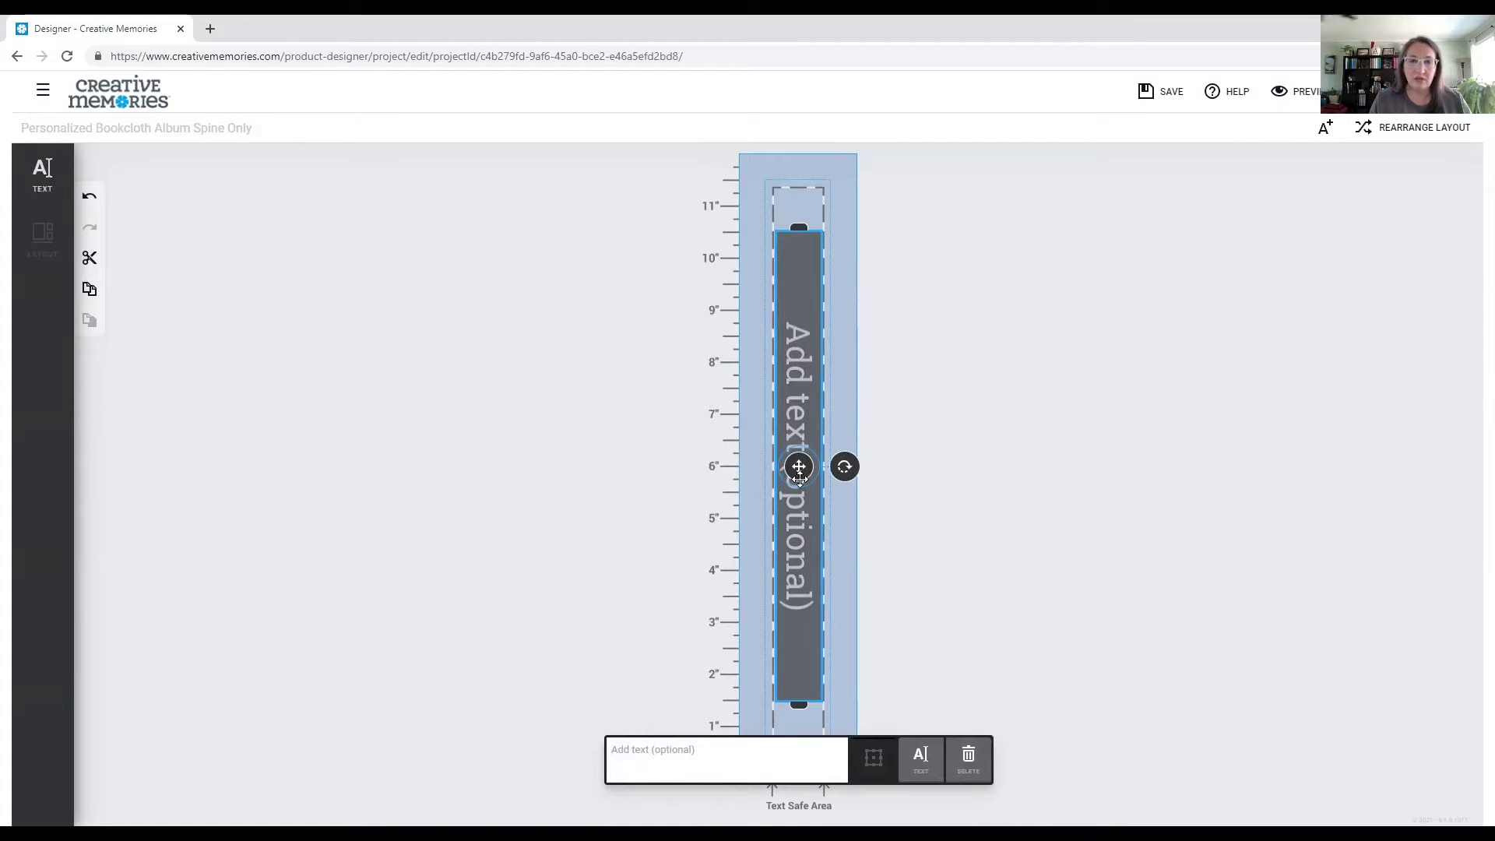
- Nudge the spine text box down and extend its bottom edge past the 1-inch mark
drag(799, 472, 800, 482)
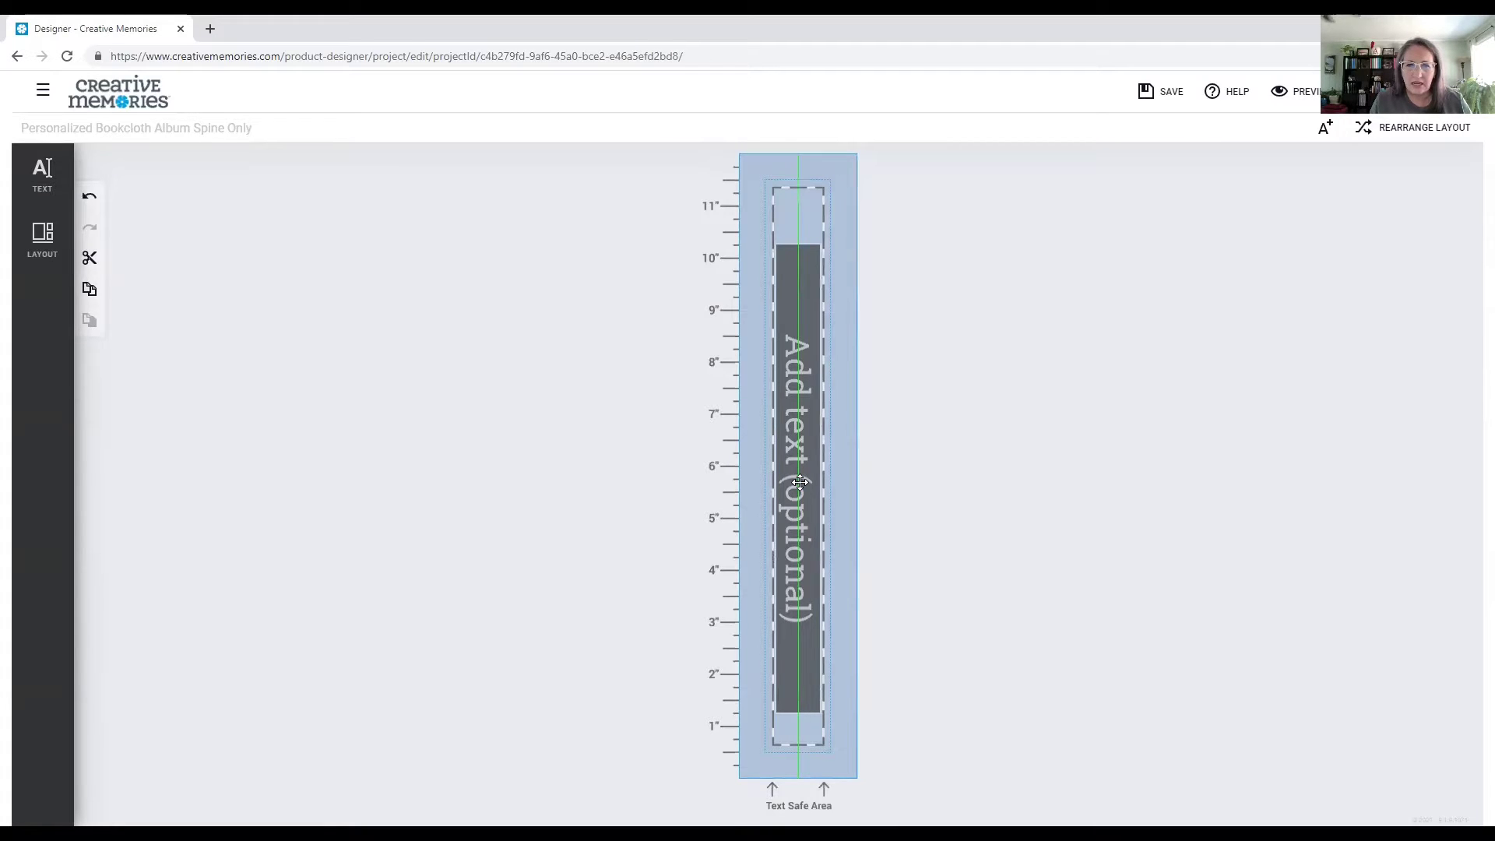
click(799, 482)
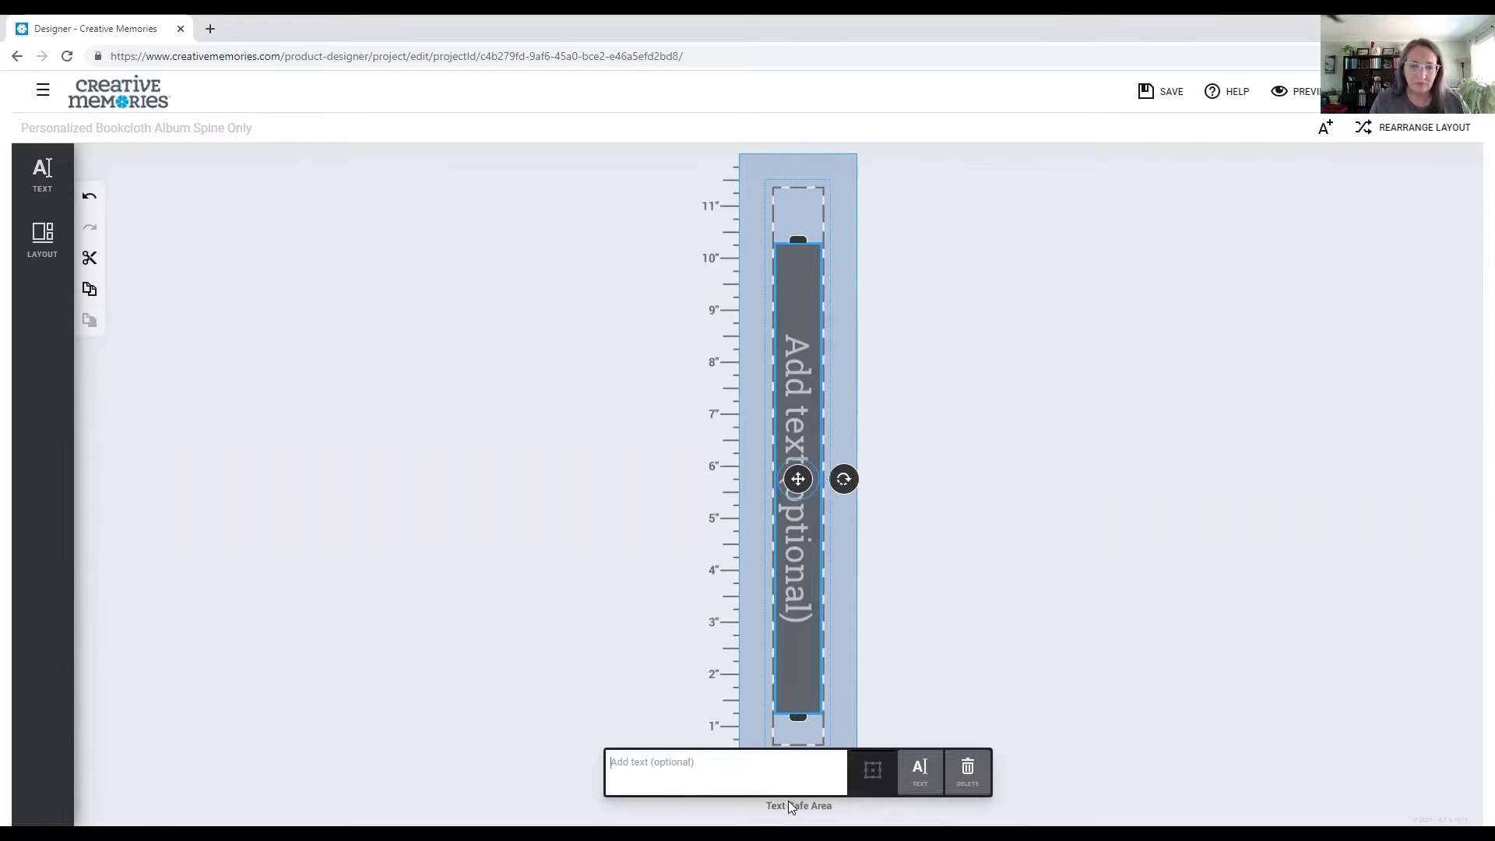
drag(795, 718, 795, 779)
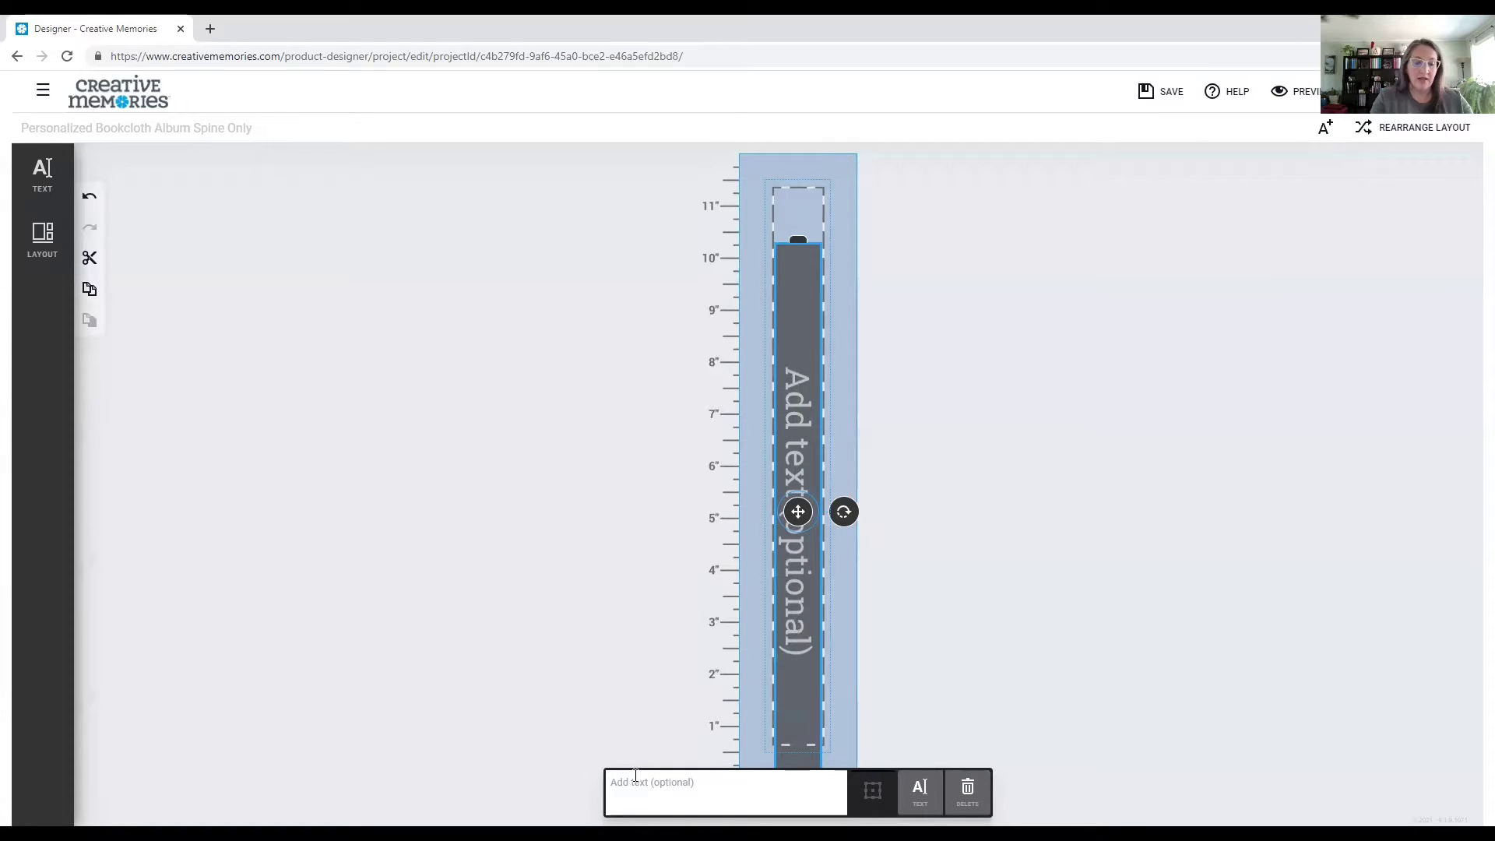
- Enter 'Happy Album 2021' as the spine text and check it in Preview
text(Happy A)
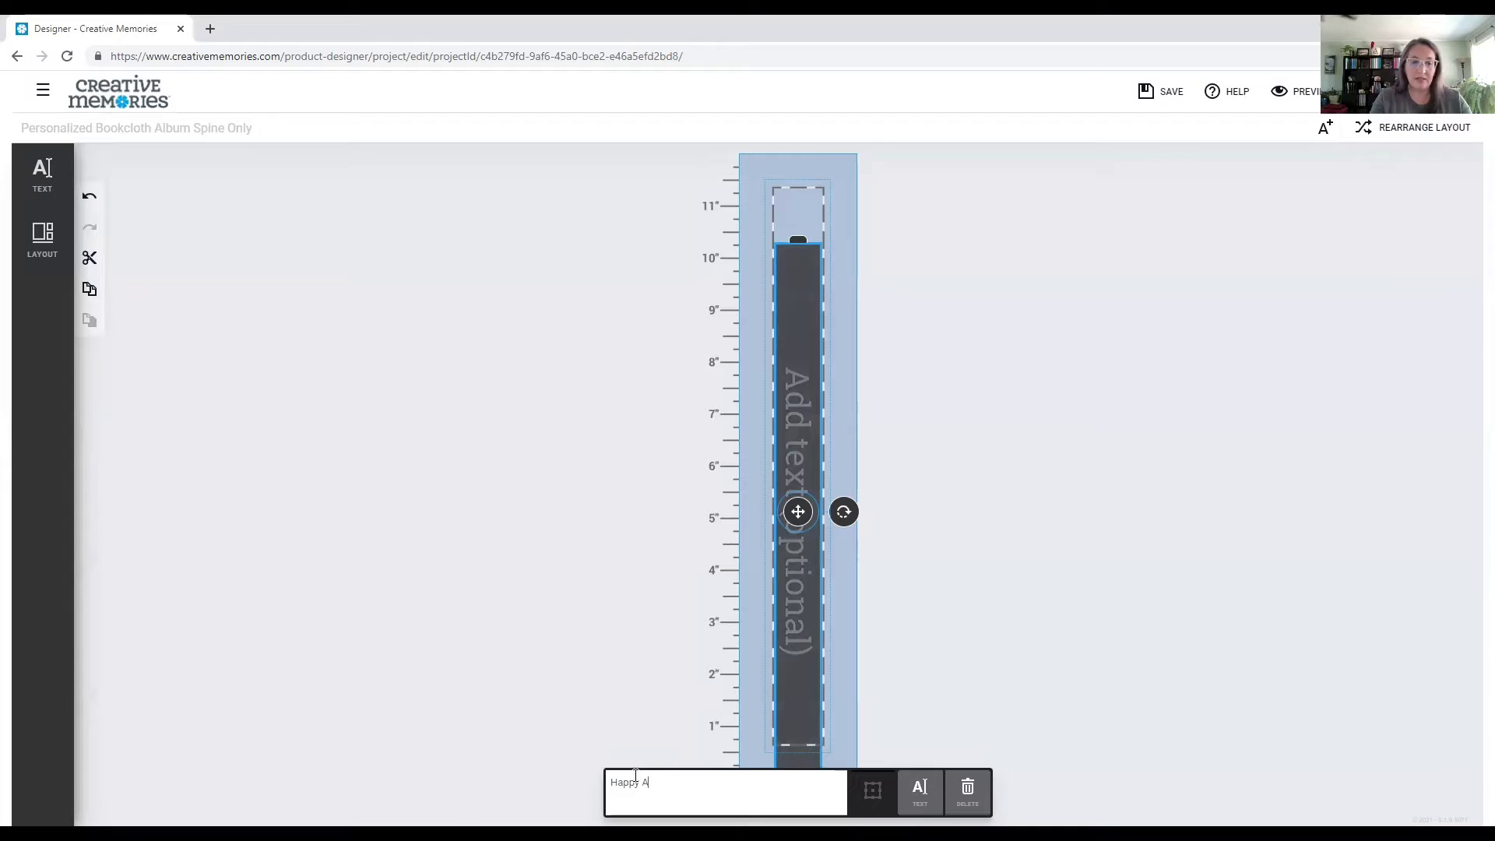
text(lbum)
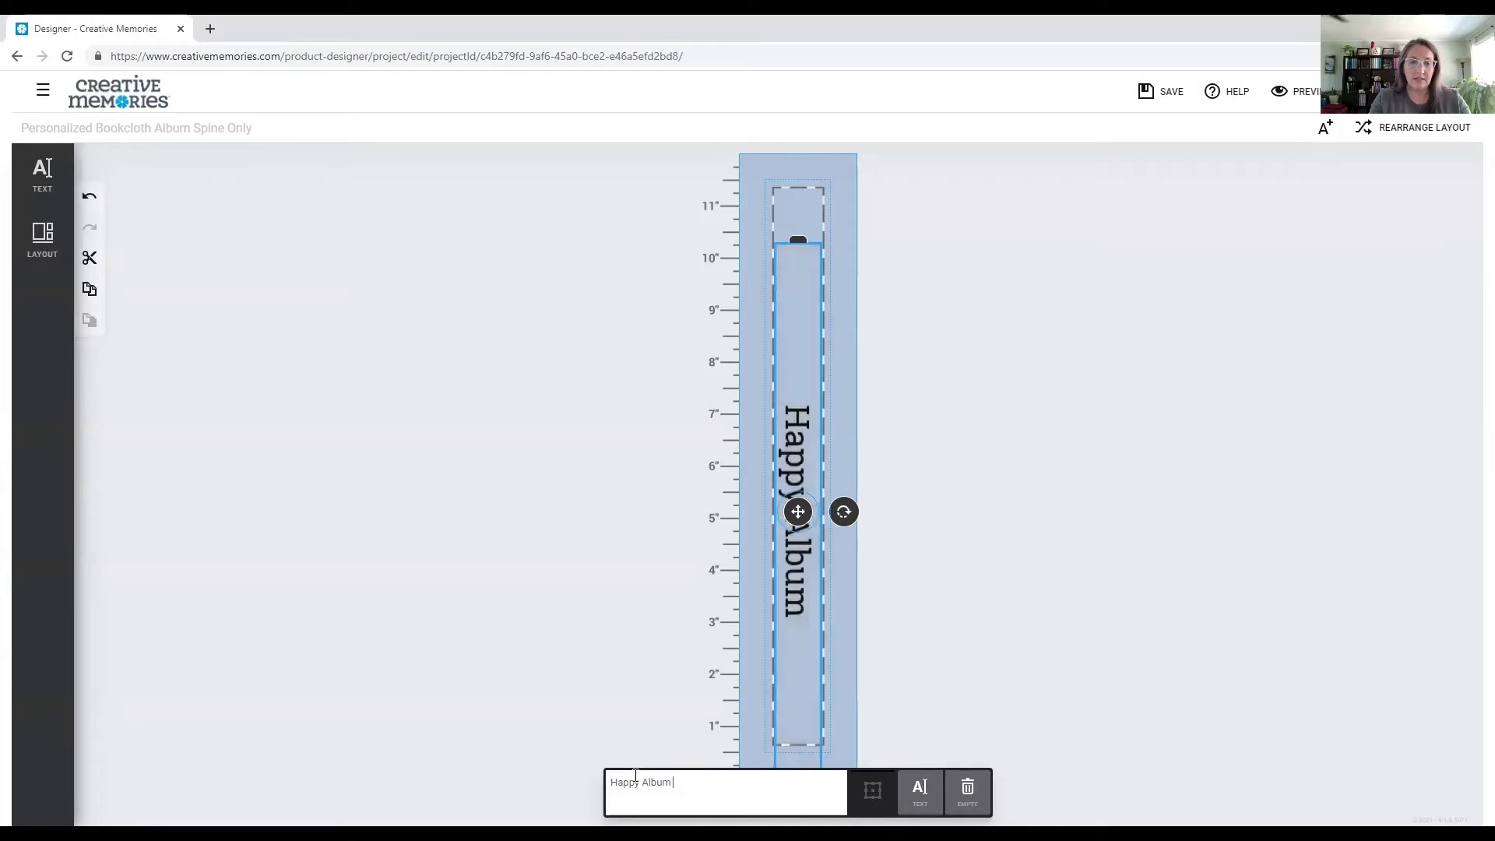
text( 2)
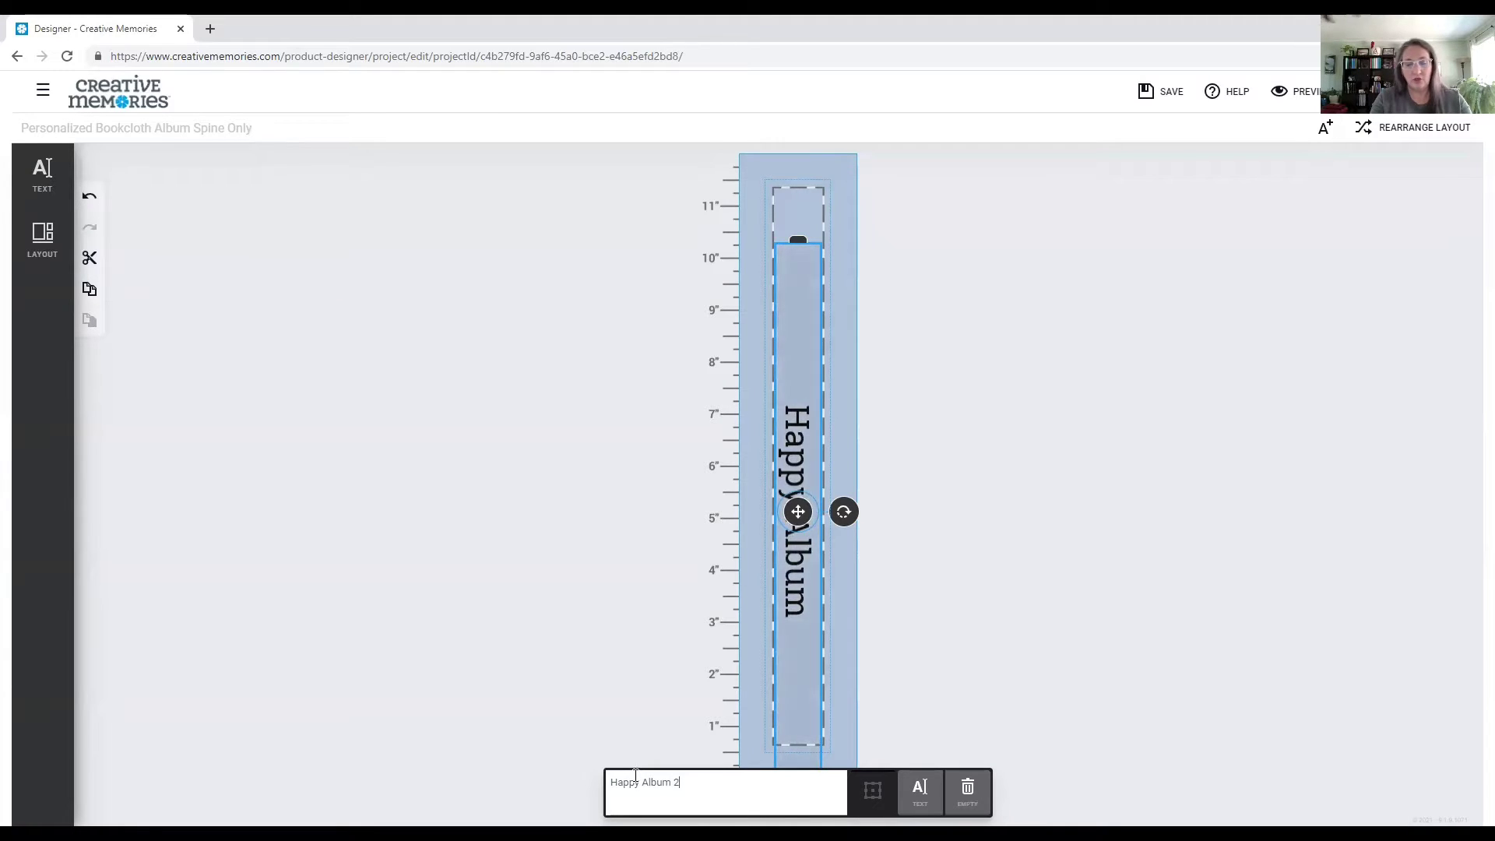
text(021)
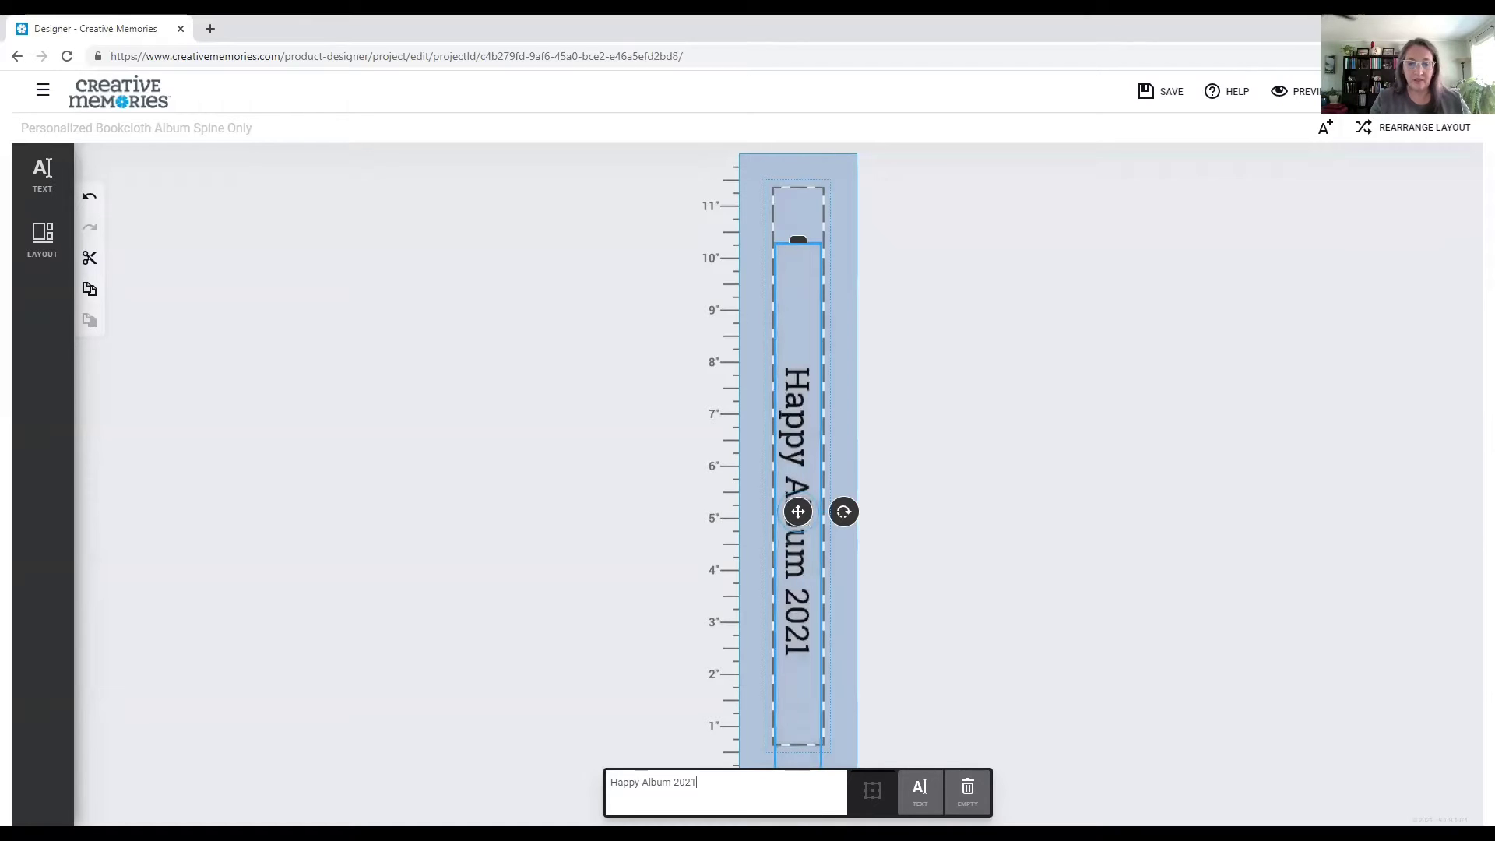
click(975, 649)
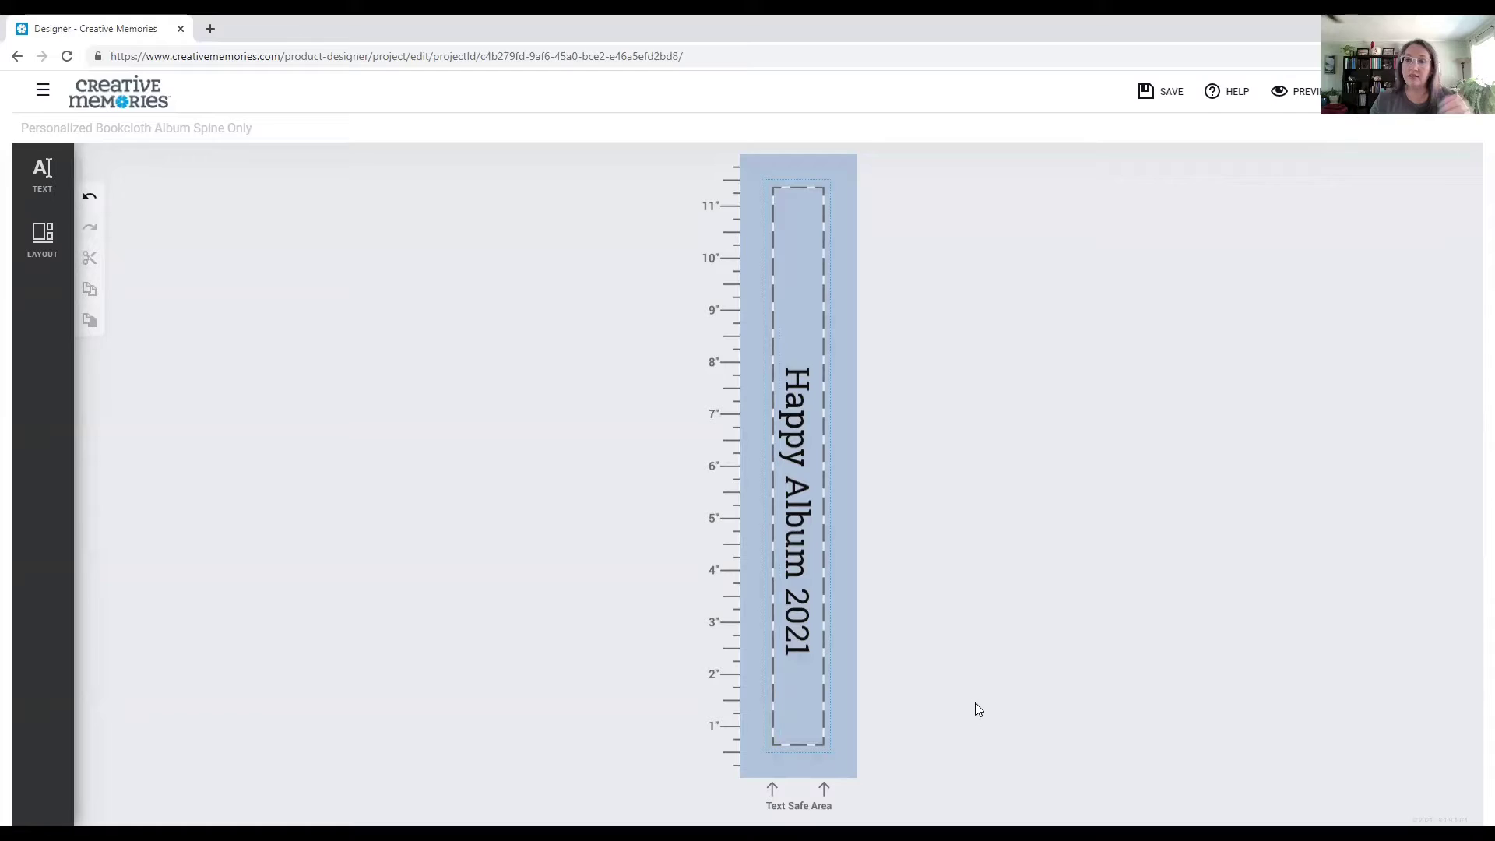
click(1310, 91)
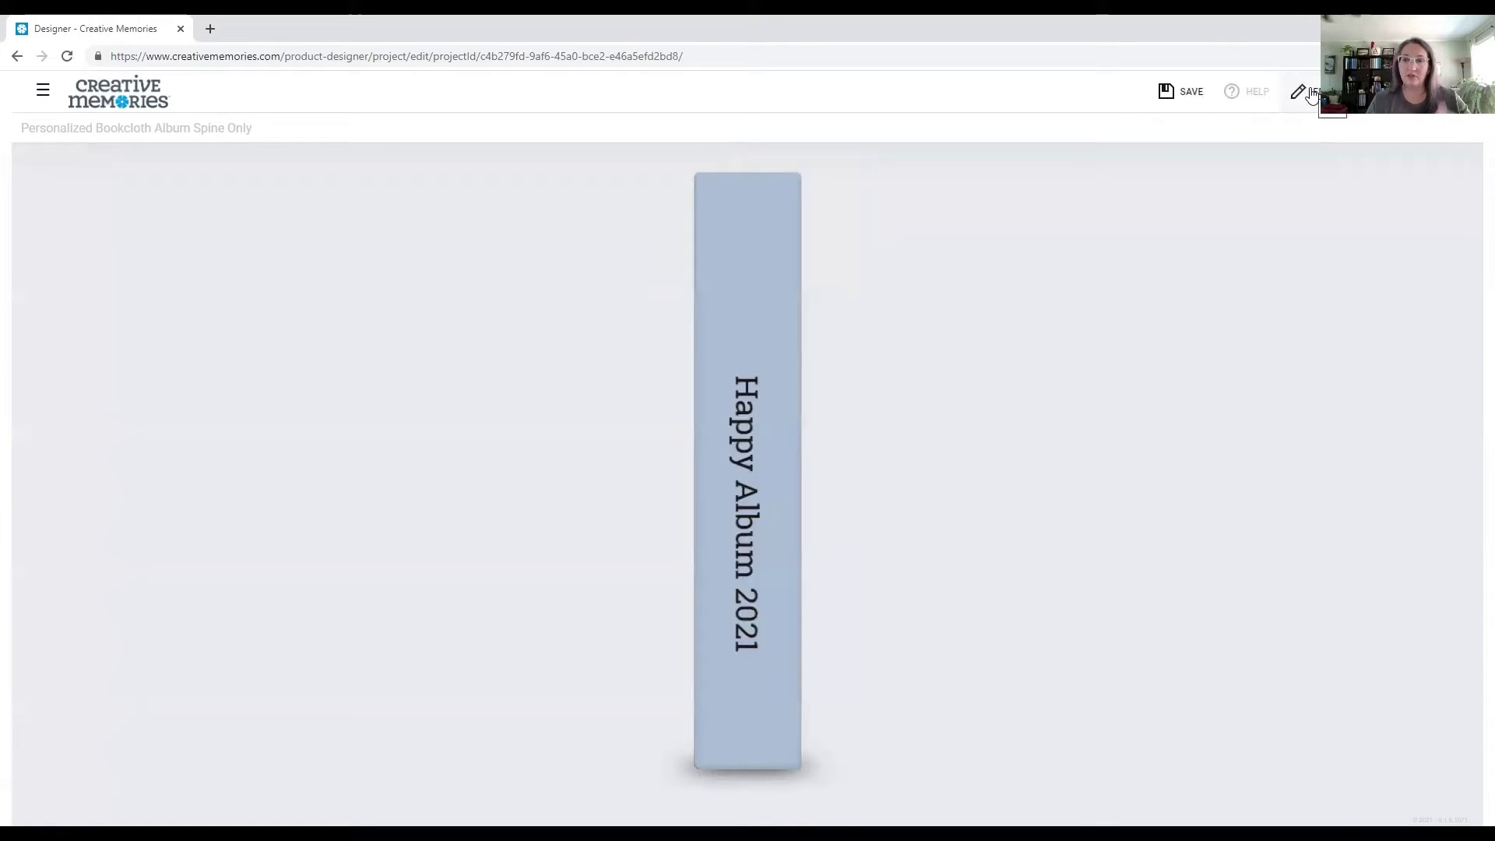
click(1311, 91)
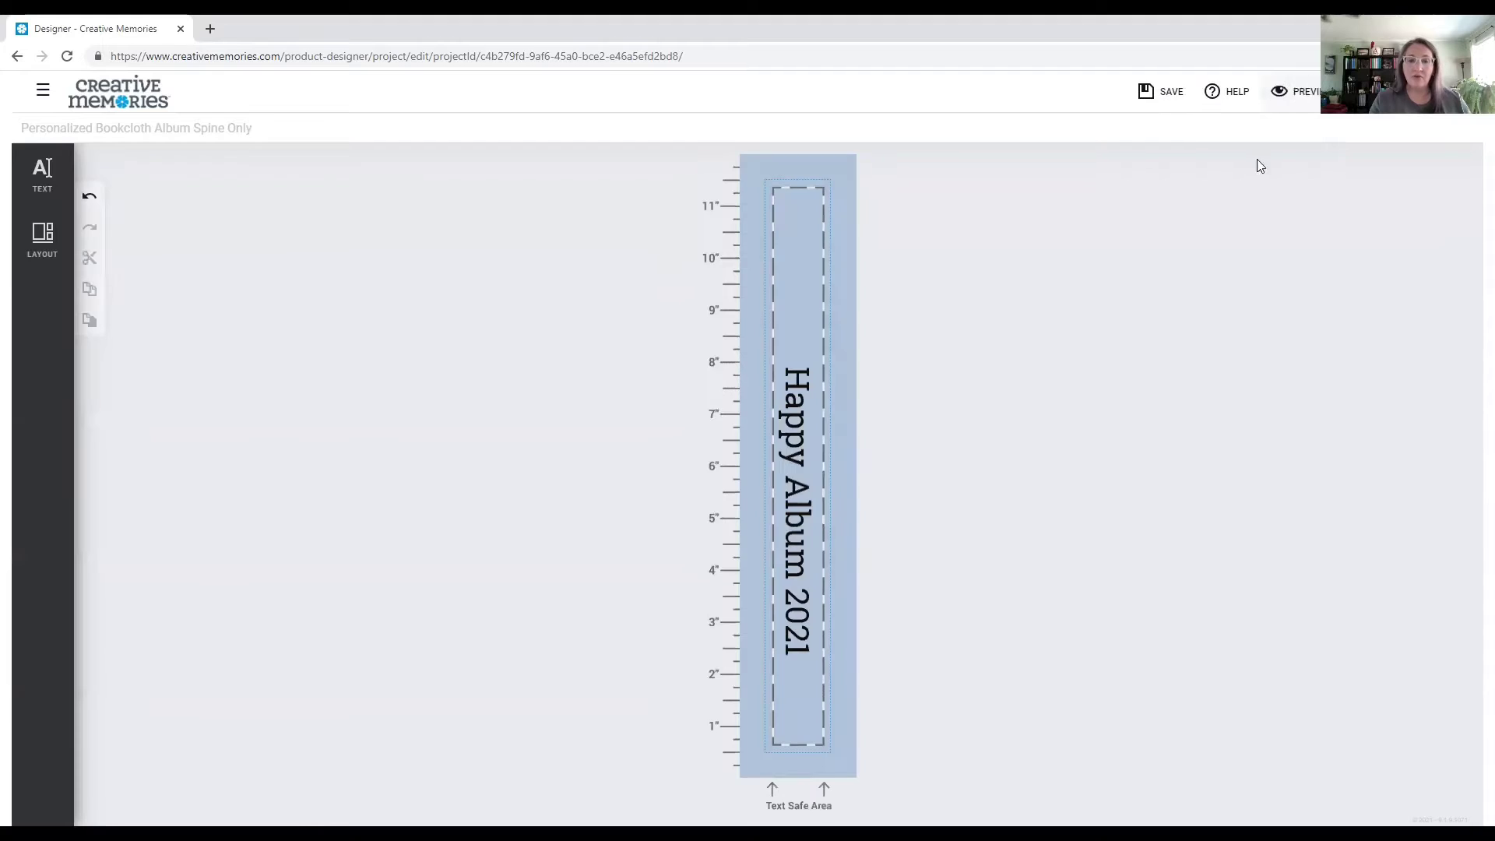
click(791, 405)
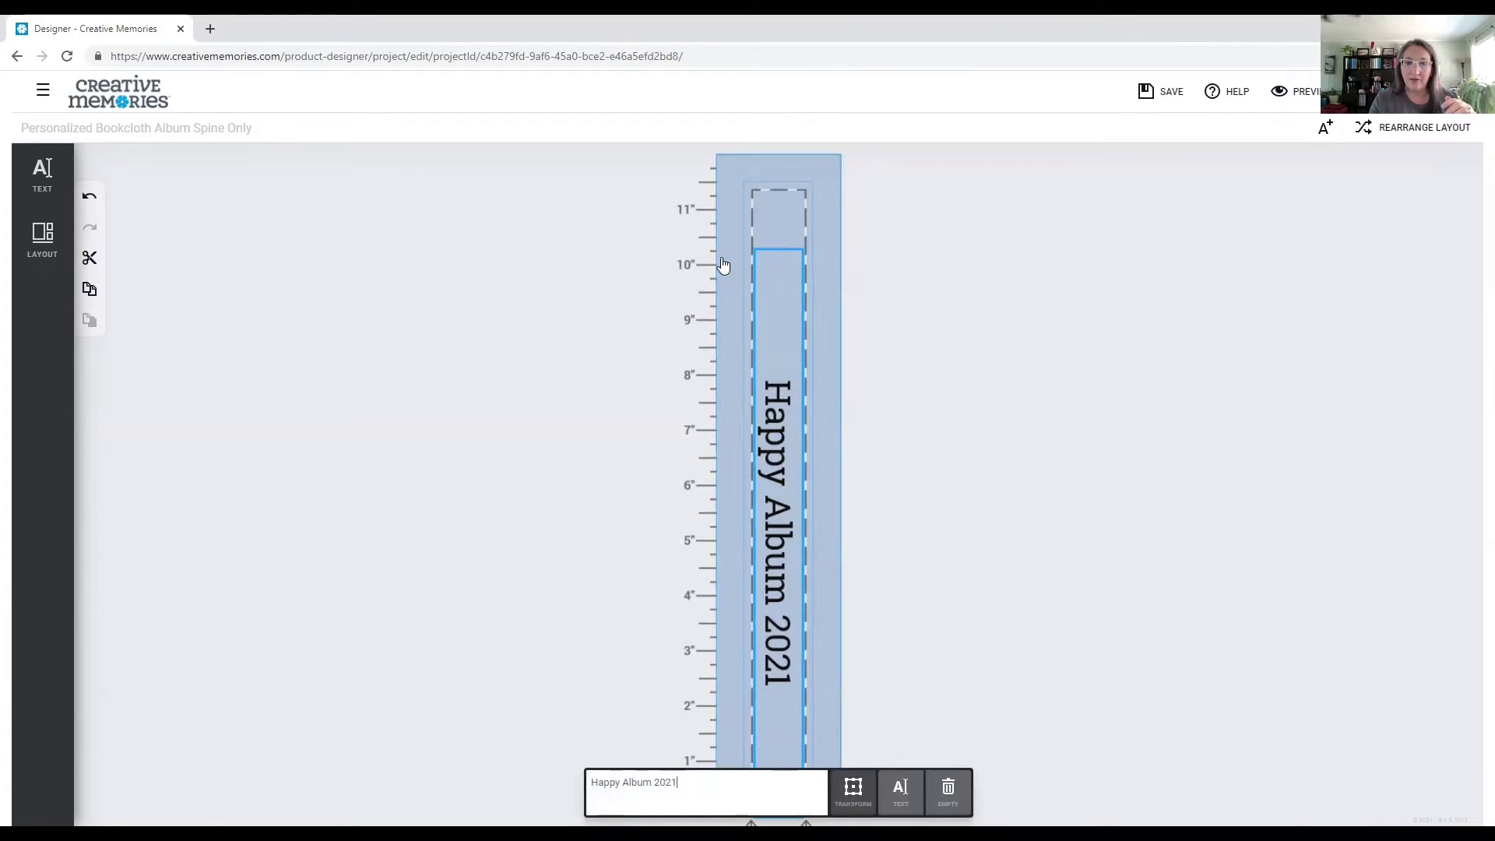
- Drag the Happy Album 2021 text box's top edge down to about 10 inches
click(775, 256)
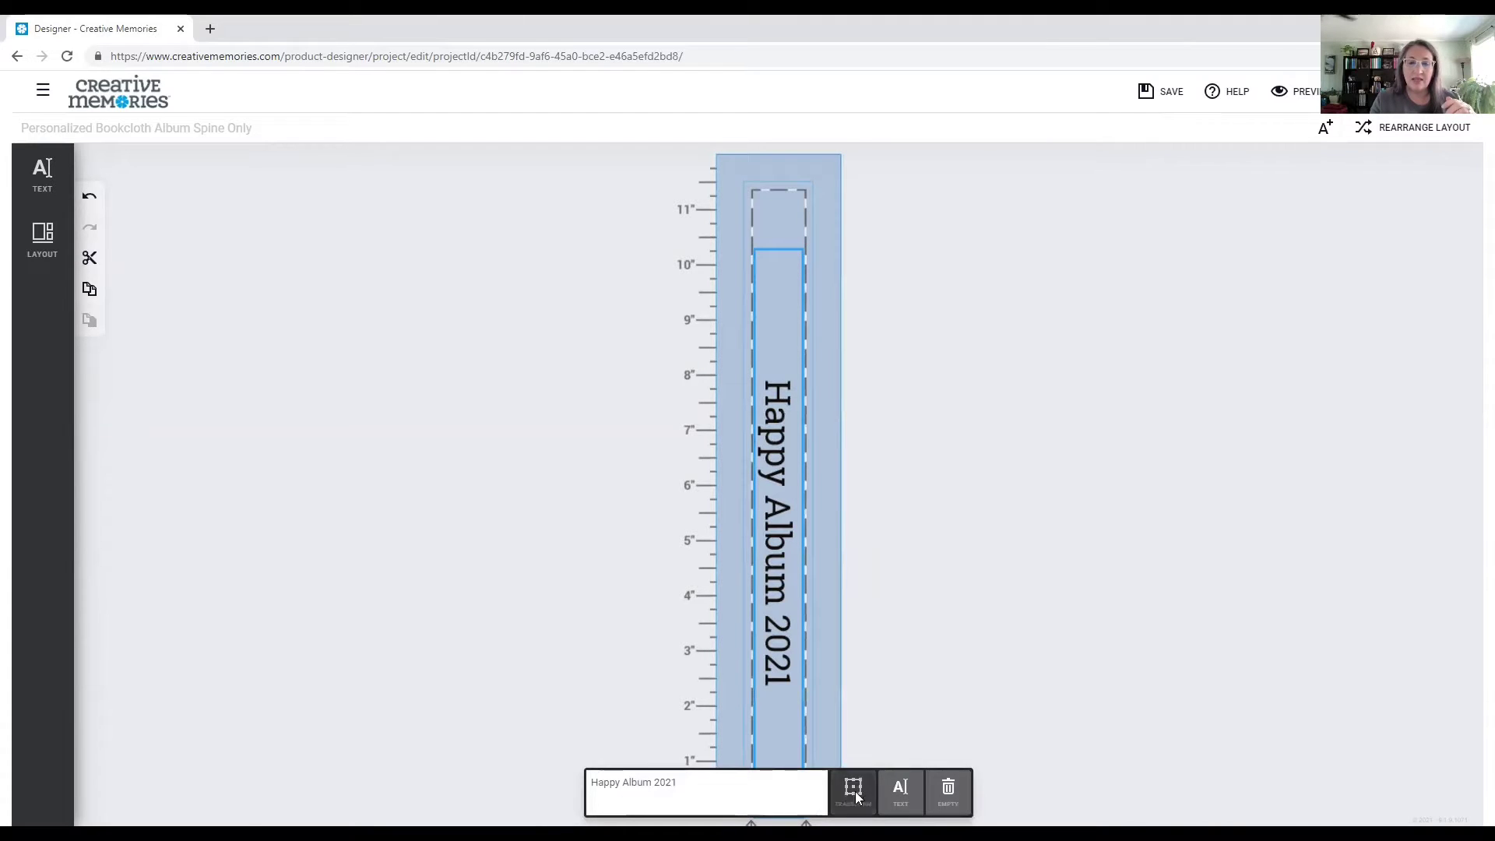
click(855, 791)
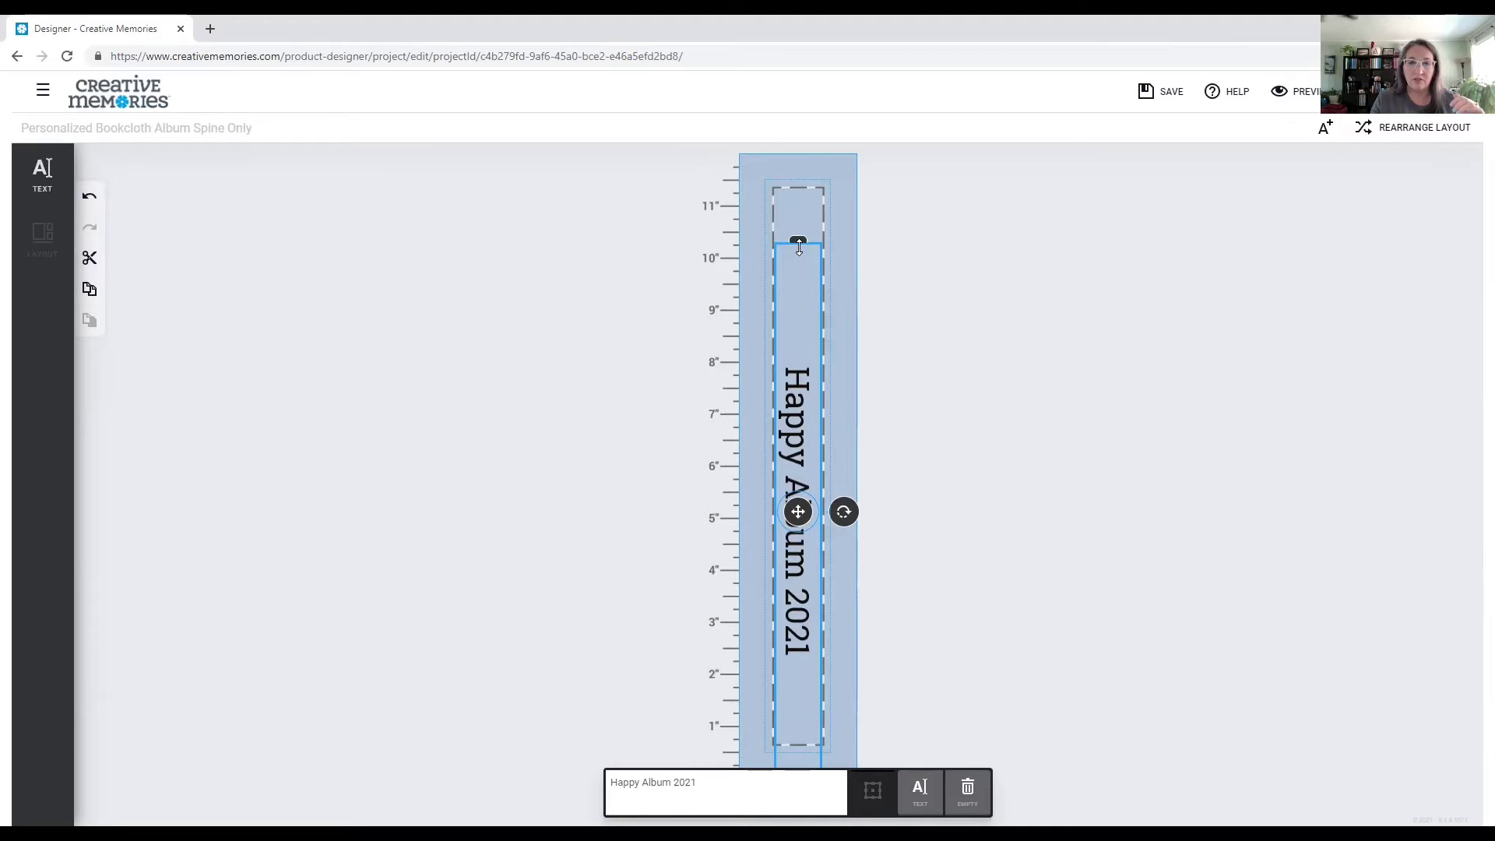
drag(799, 248, 802, 262)
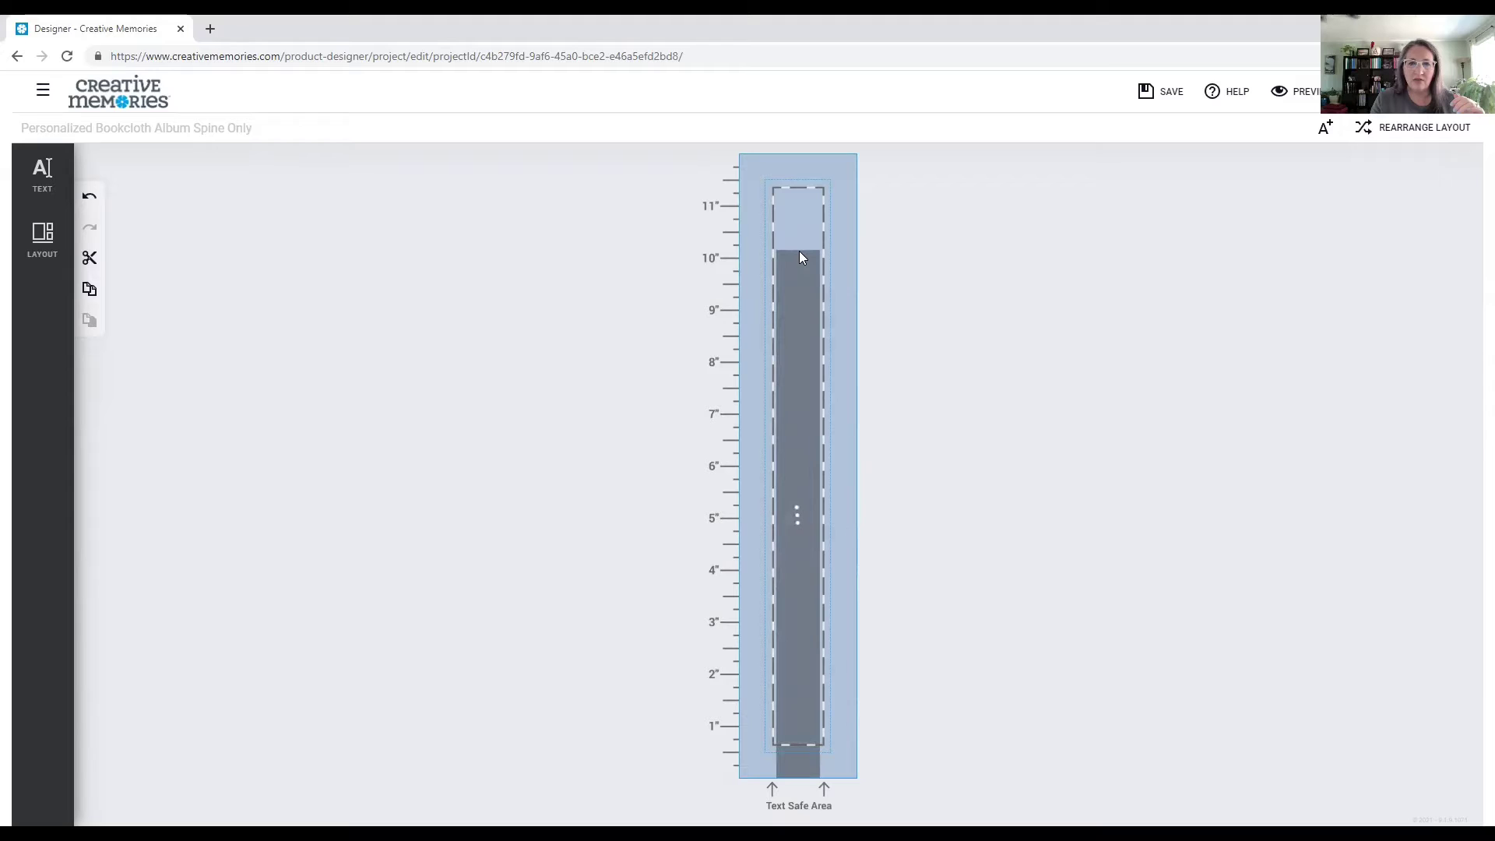
click(849, 312)
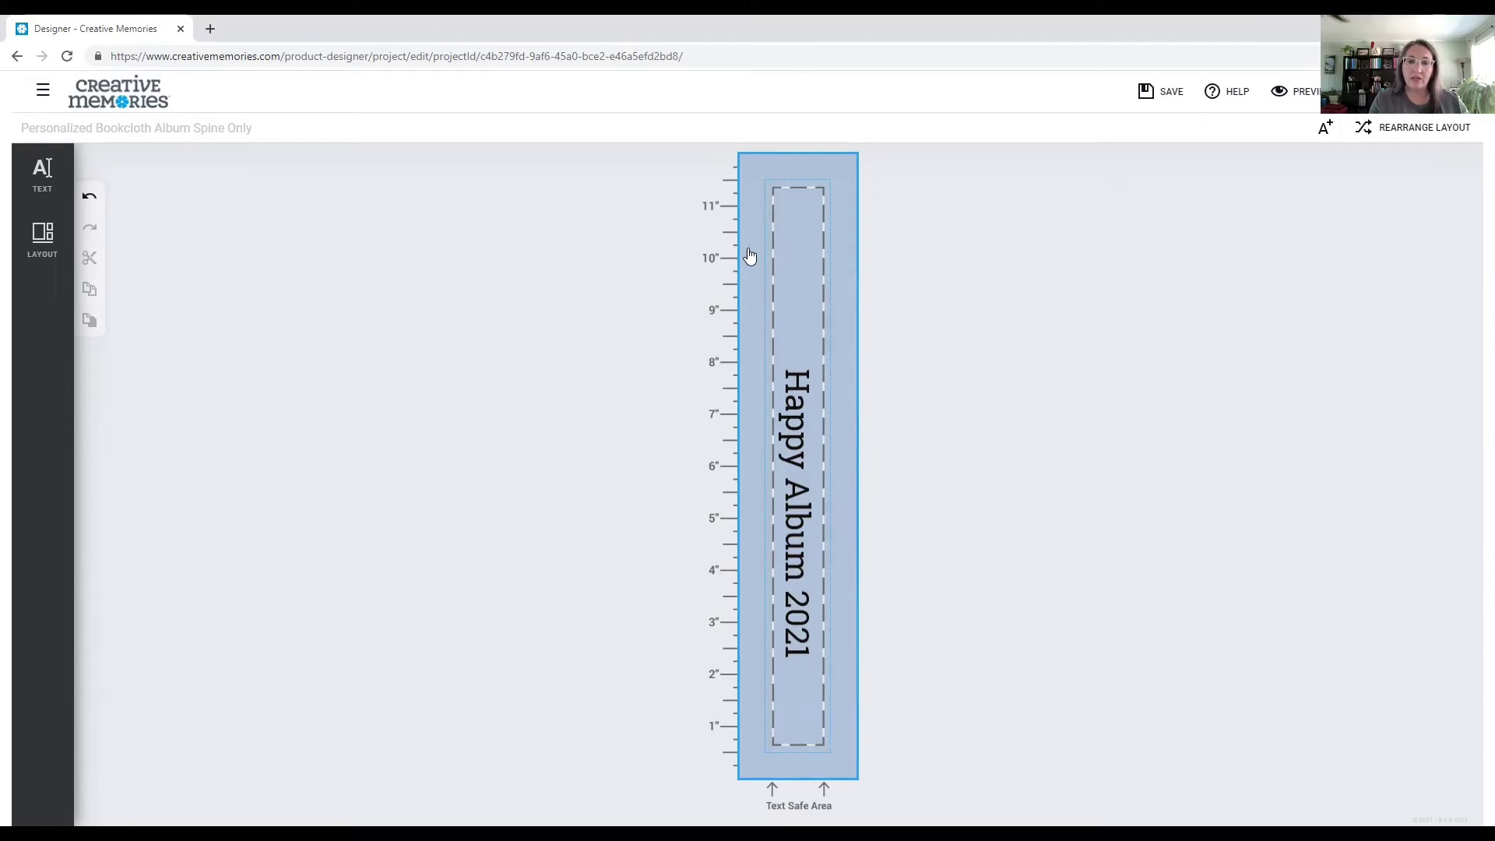
click(805, 280)
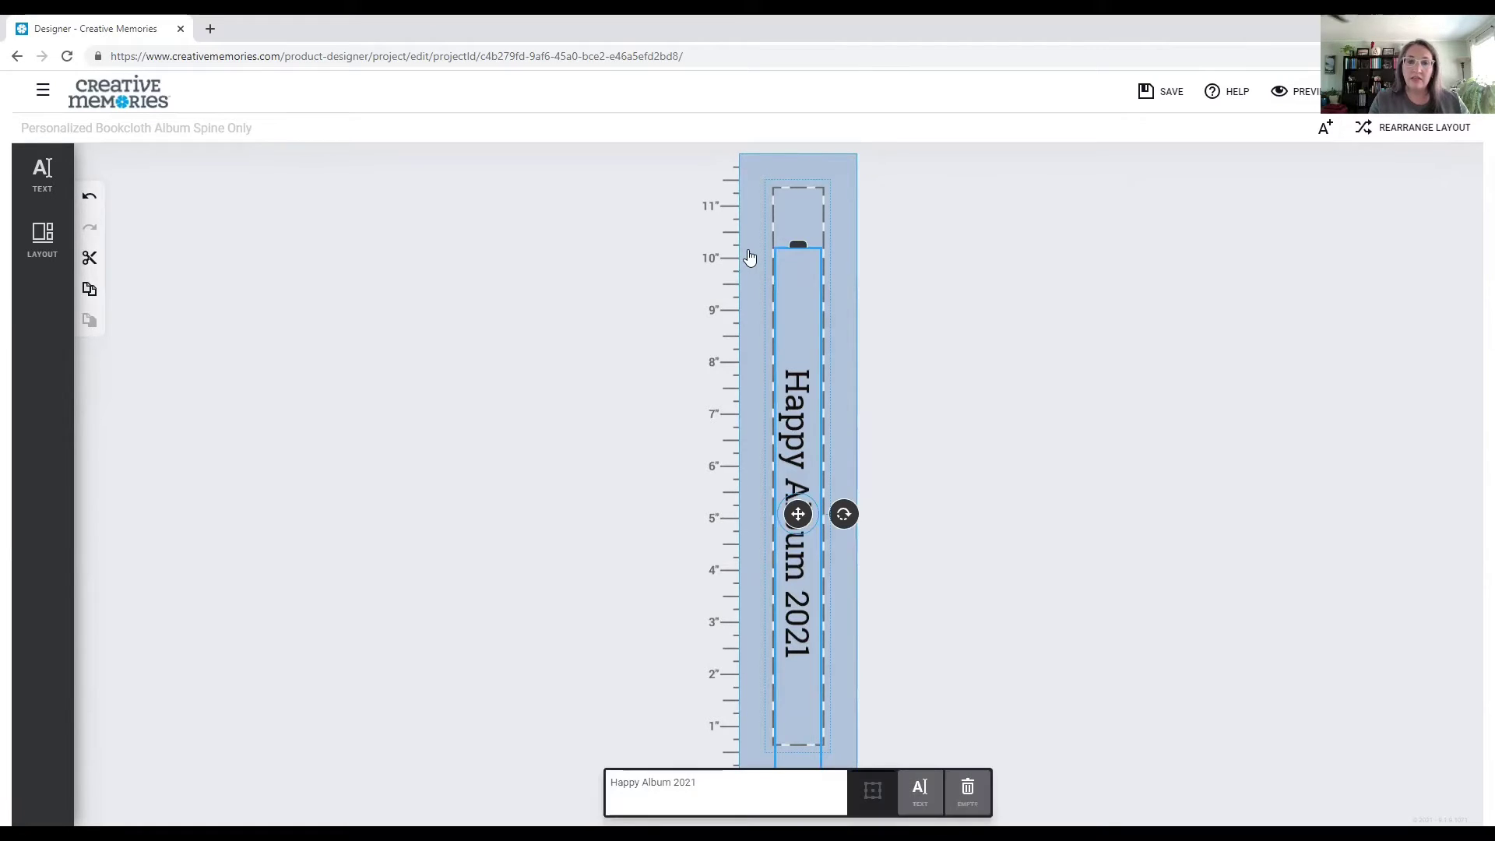